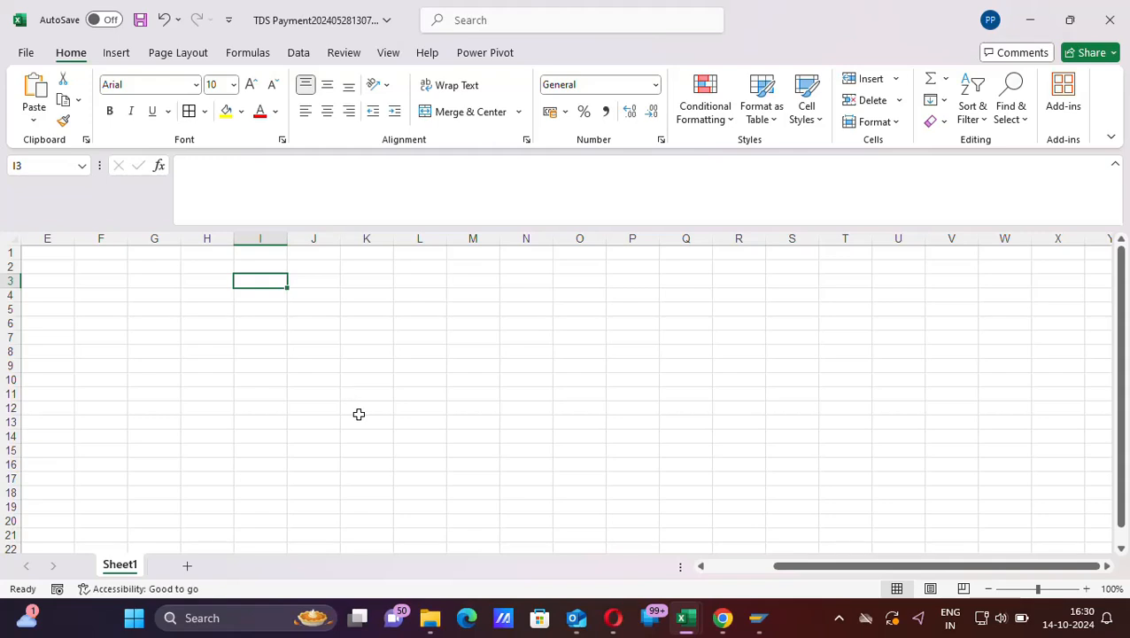
- Enter 1 in cell I3 and the shortcut text ALT+H in cell J3
type("1")
key("Tab")
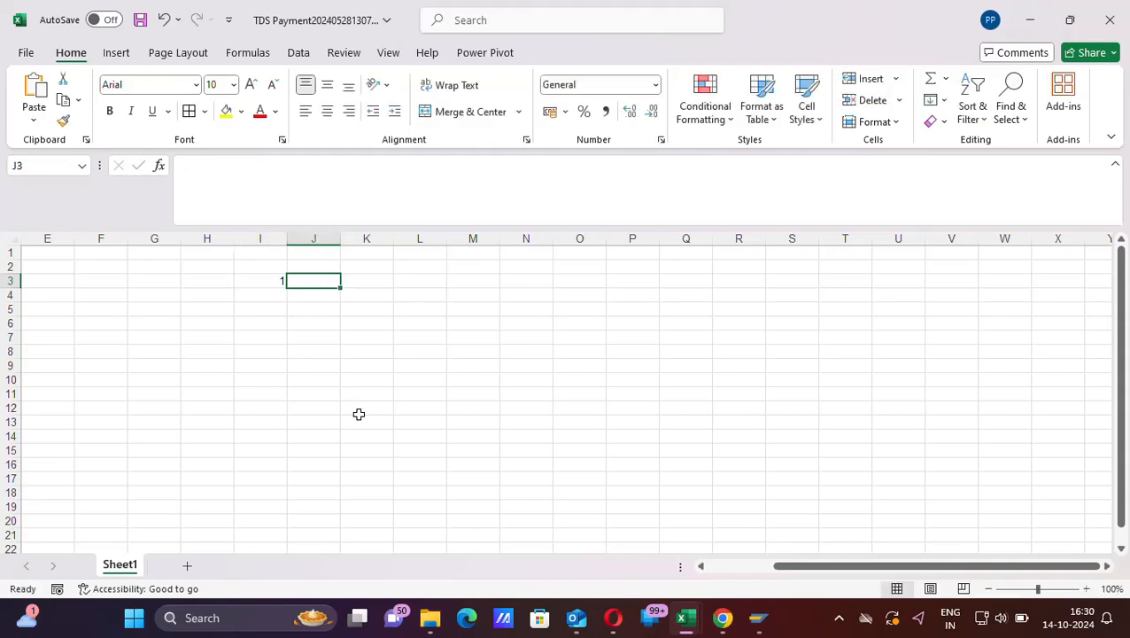
type("A")
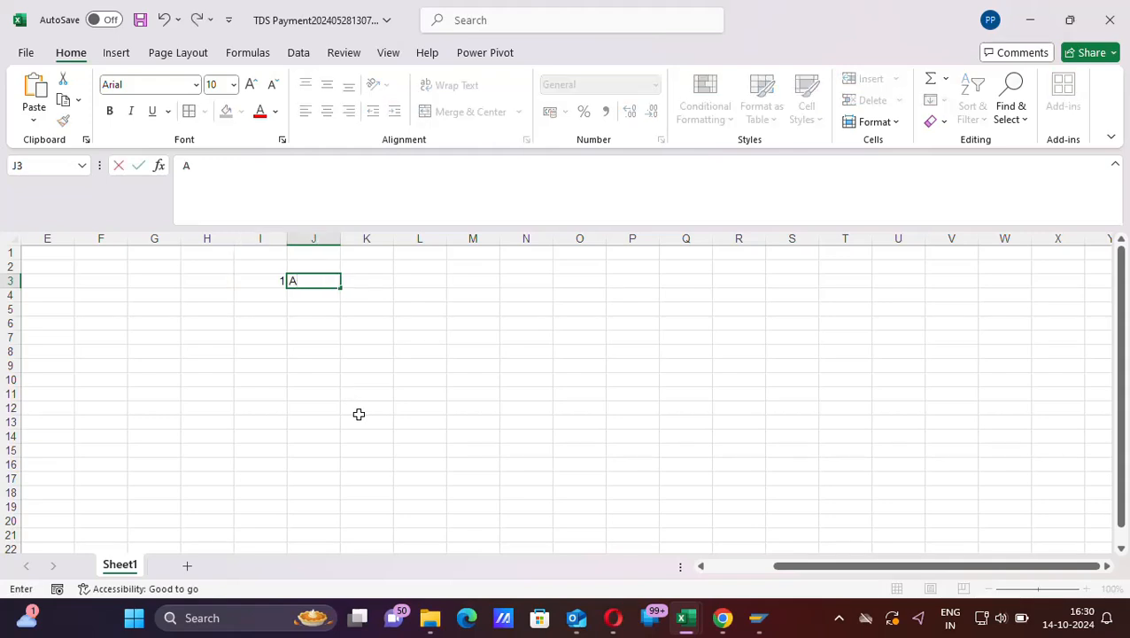
type("LT+H")
left_click(313, 351)
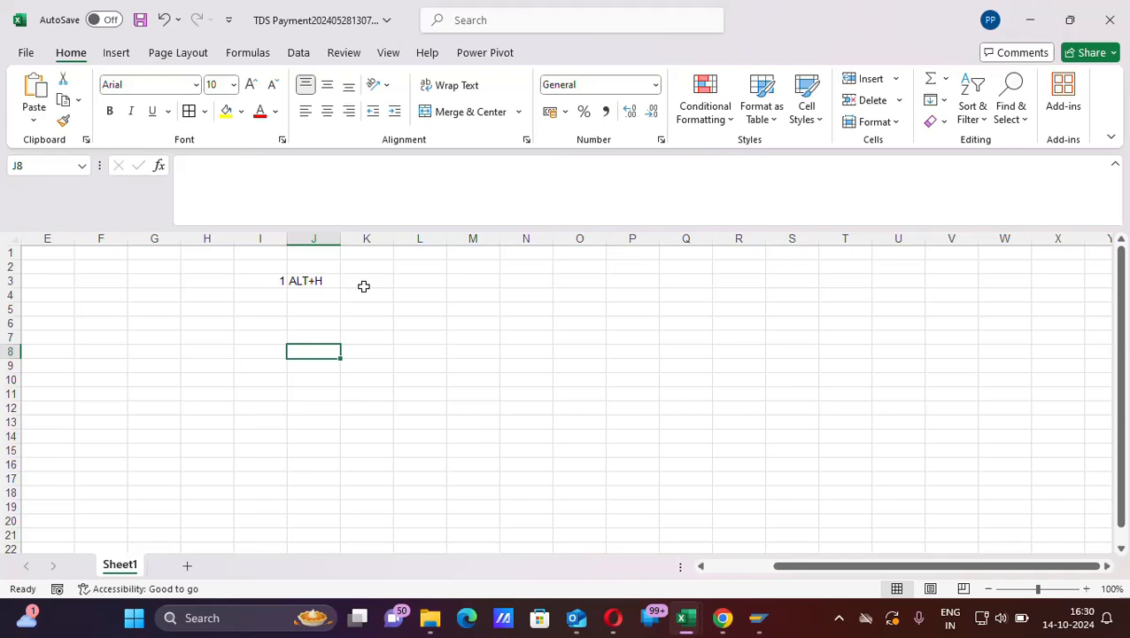
- Show the page layout commands and return to the home commands
left_click(328, 279)
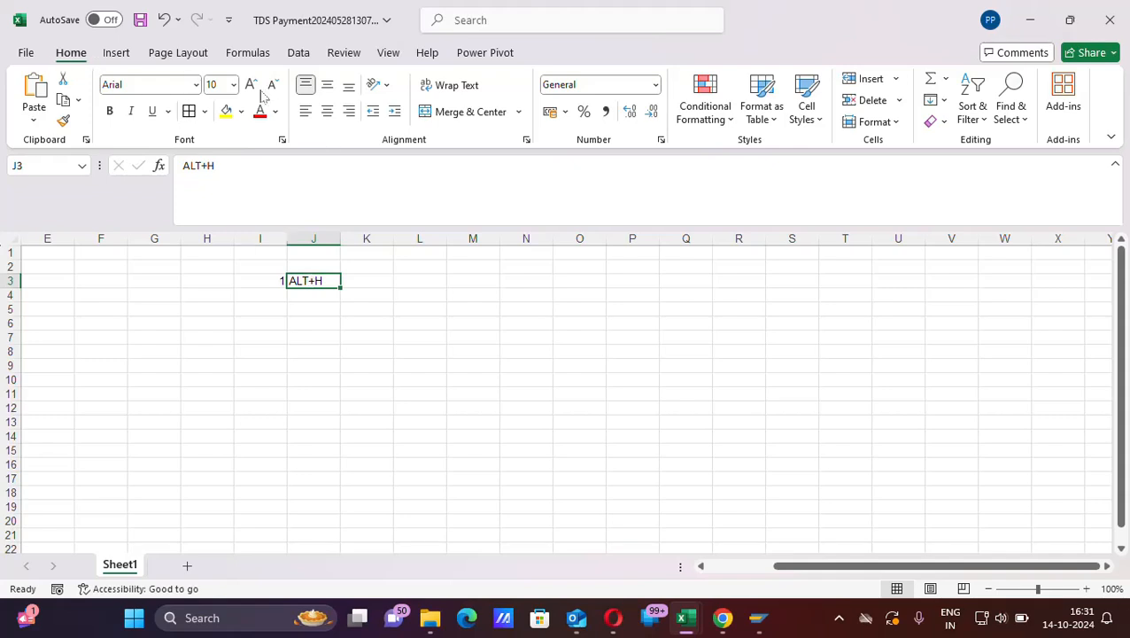
left_click(159, 54)
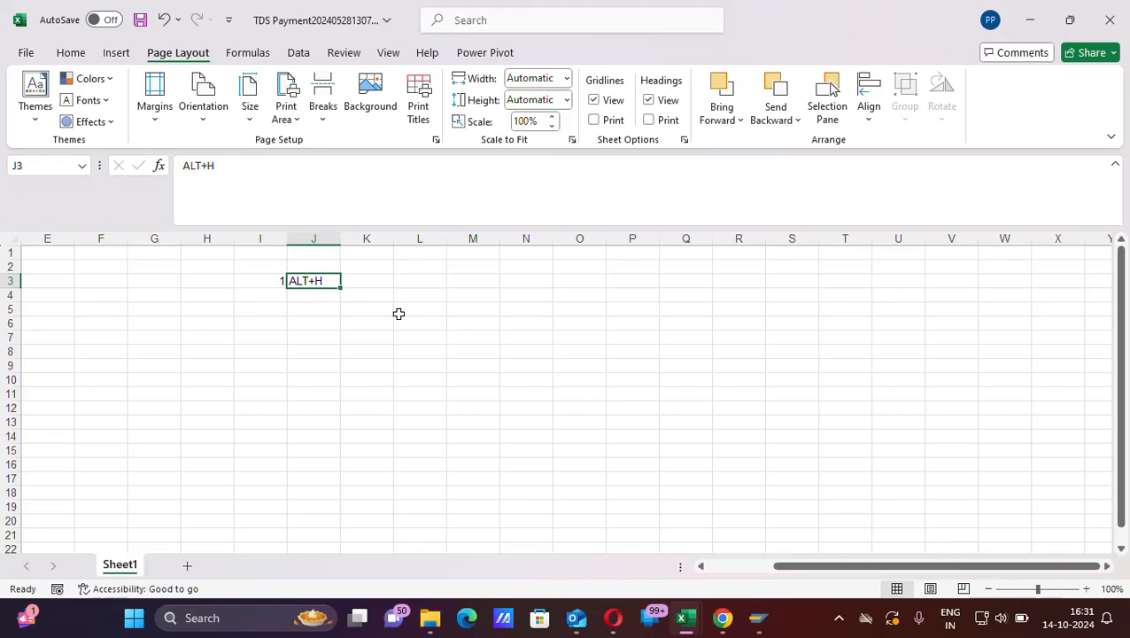
key("alt+h")
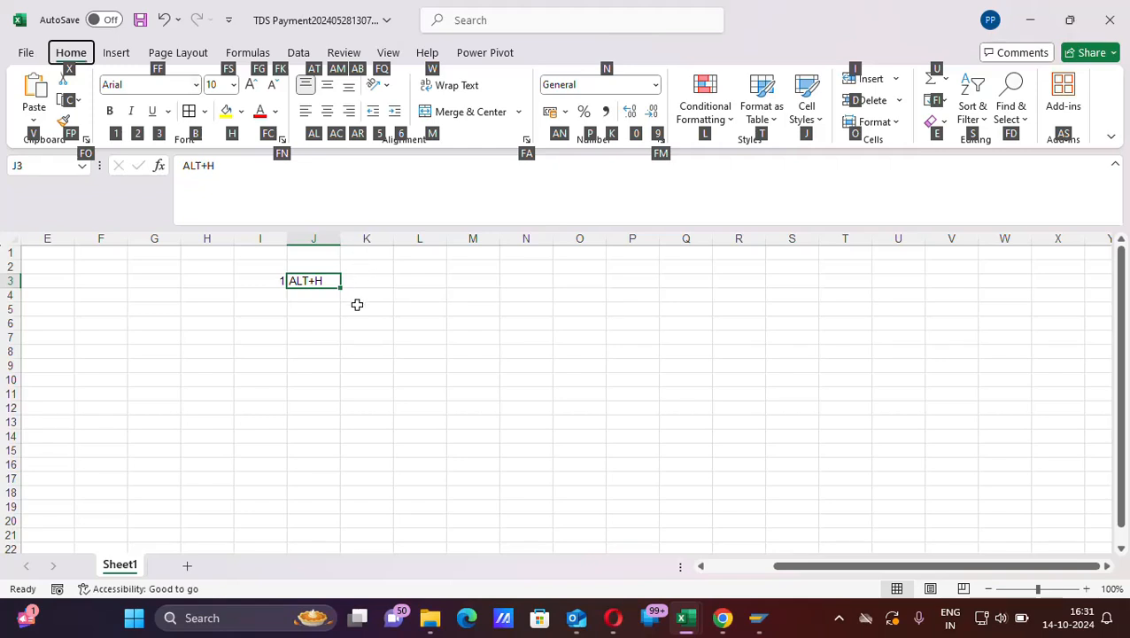
- Enter 2 in cell I4 and the shortcut text CTRL+Z in cell J4
left_click(269, 296)
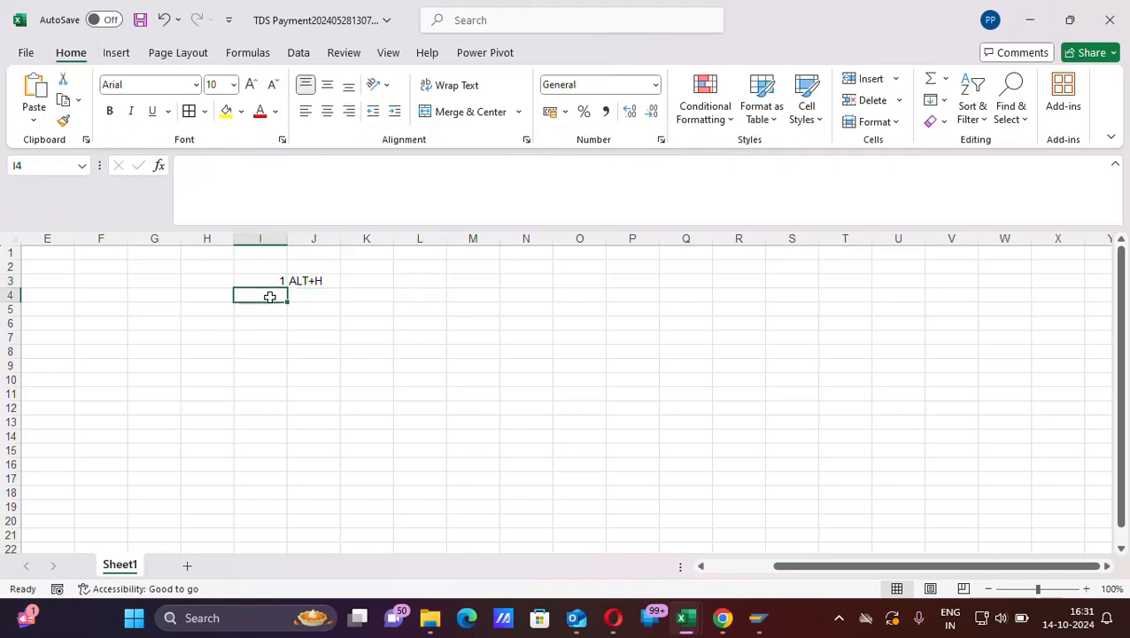
type("2")
key("Tab")
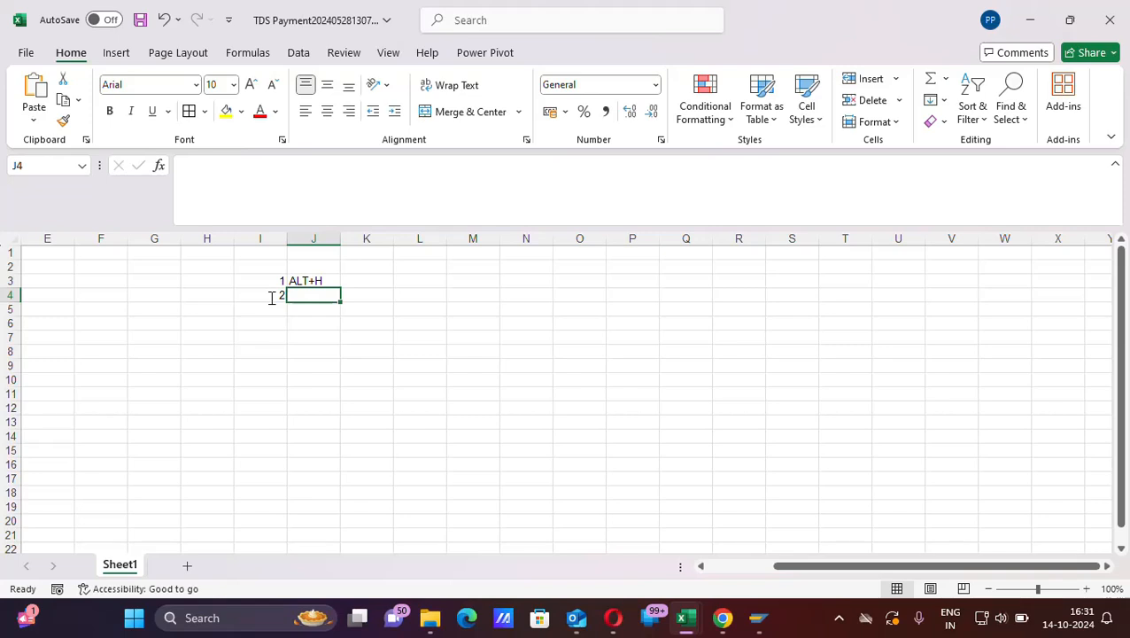
type("CTRL")
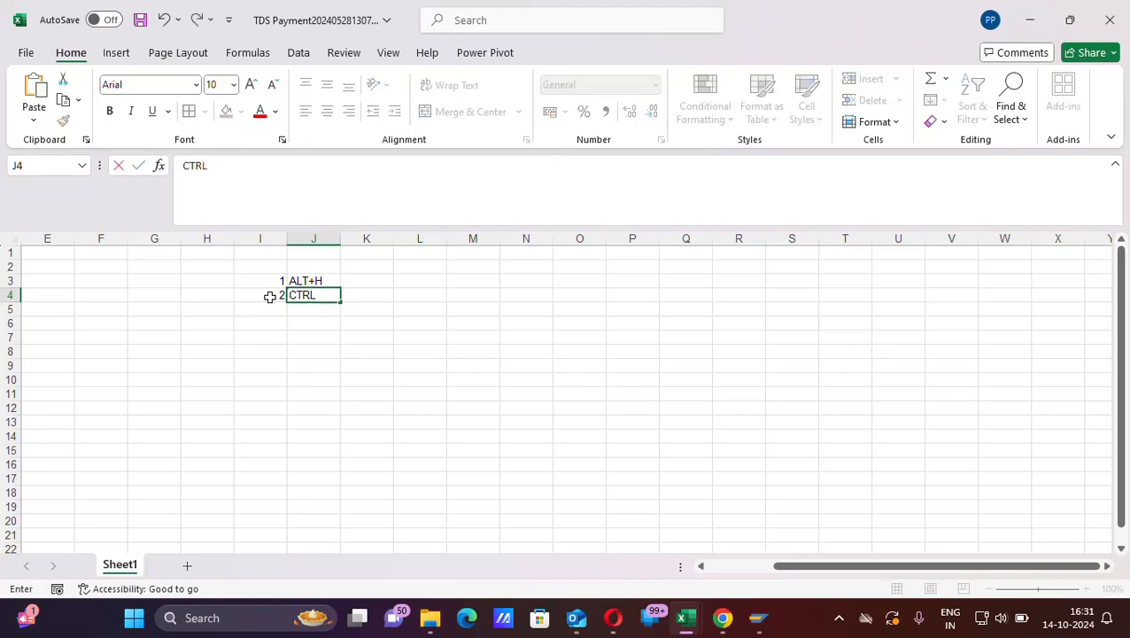
type("+Z")
- Enter a sample first name in cell L4 and clear the cell again
left_click(426, 295)
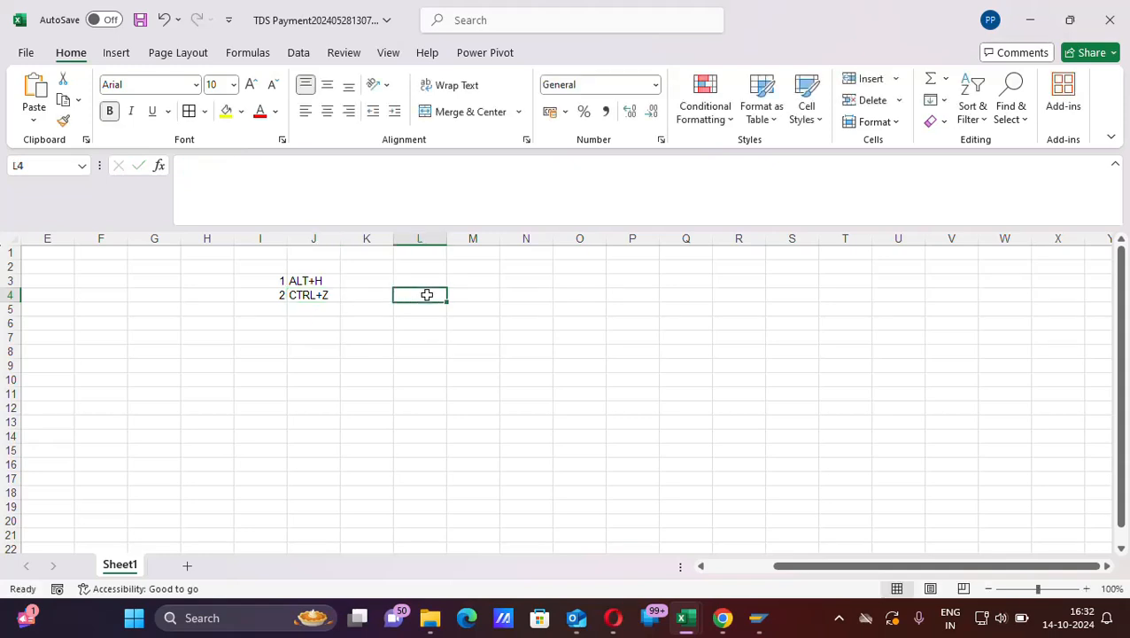
type("RAHUL")
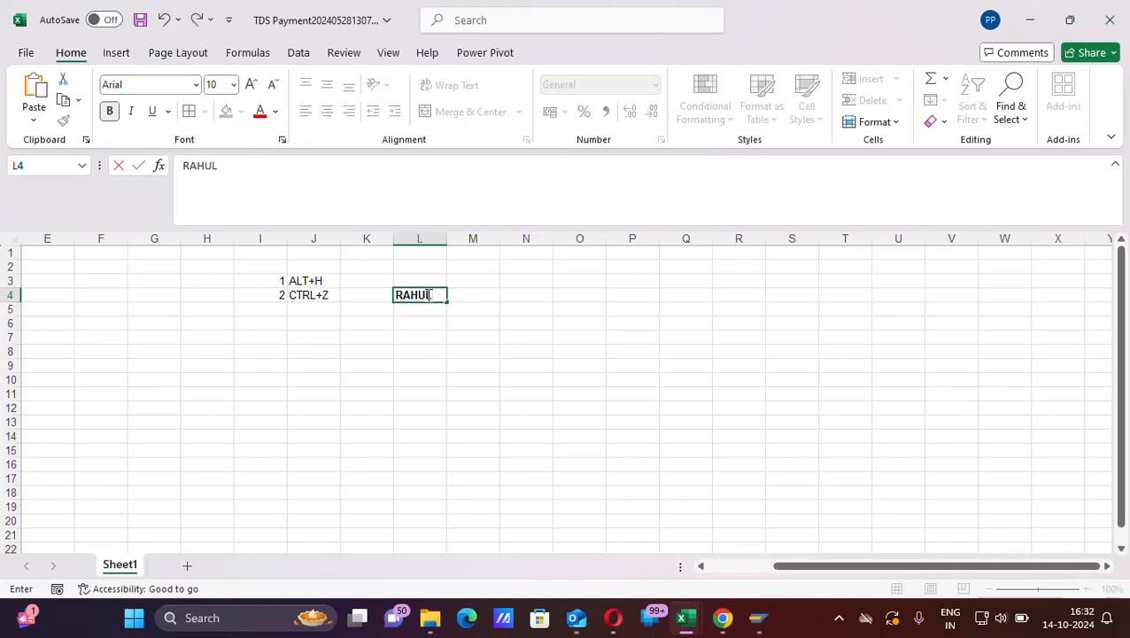
left_click(477, 326)
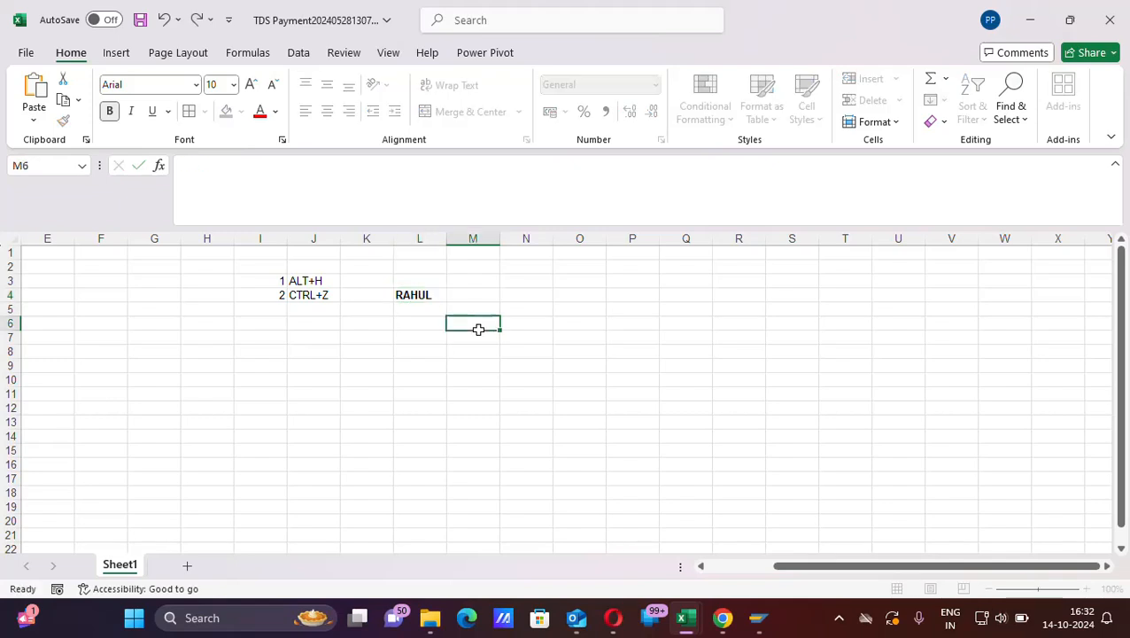
left_click(422, 294)
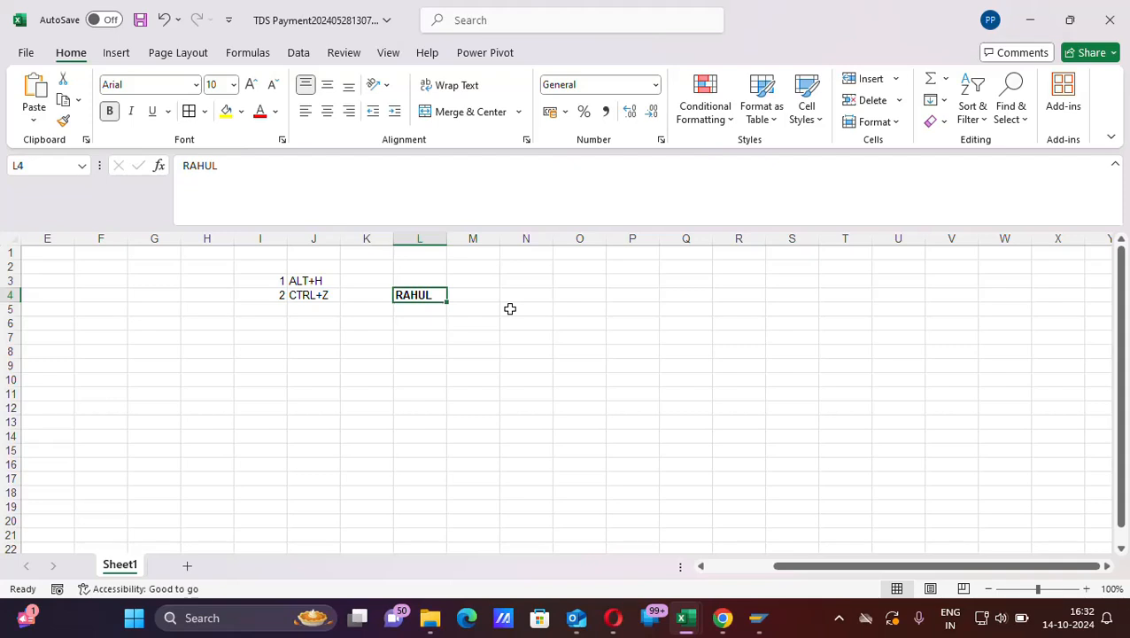
key("Delete")
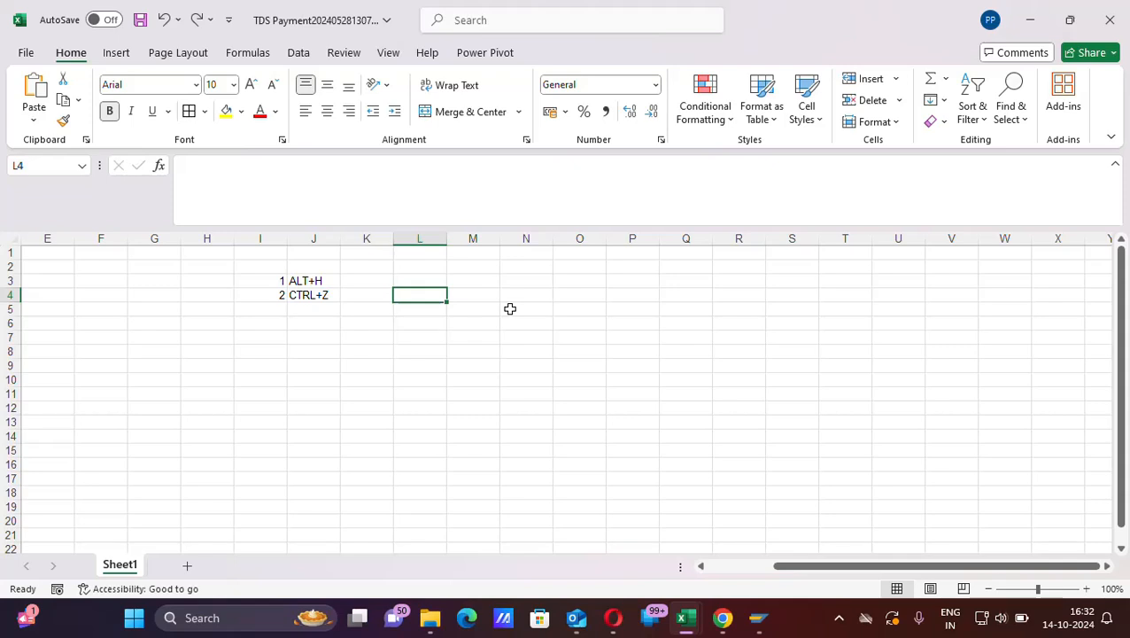
- Enter 123 in cell L4 and undo the entry
type("123")
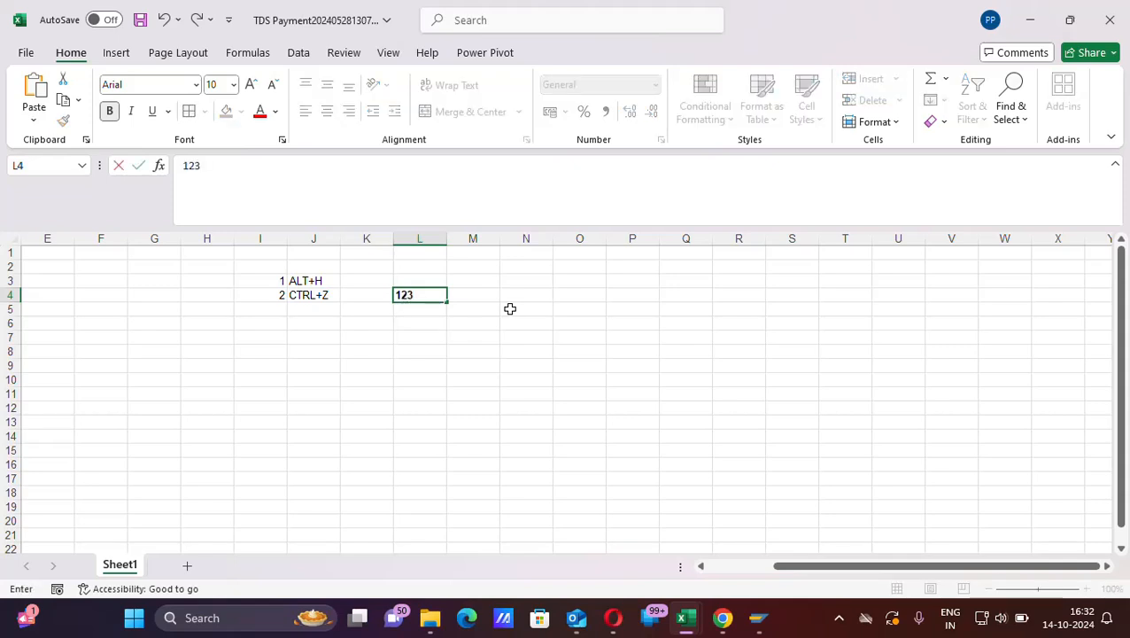
key("Return")
key("Up")
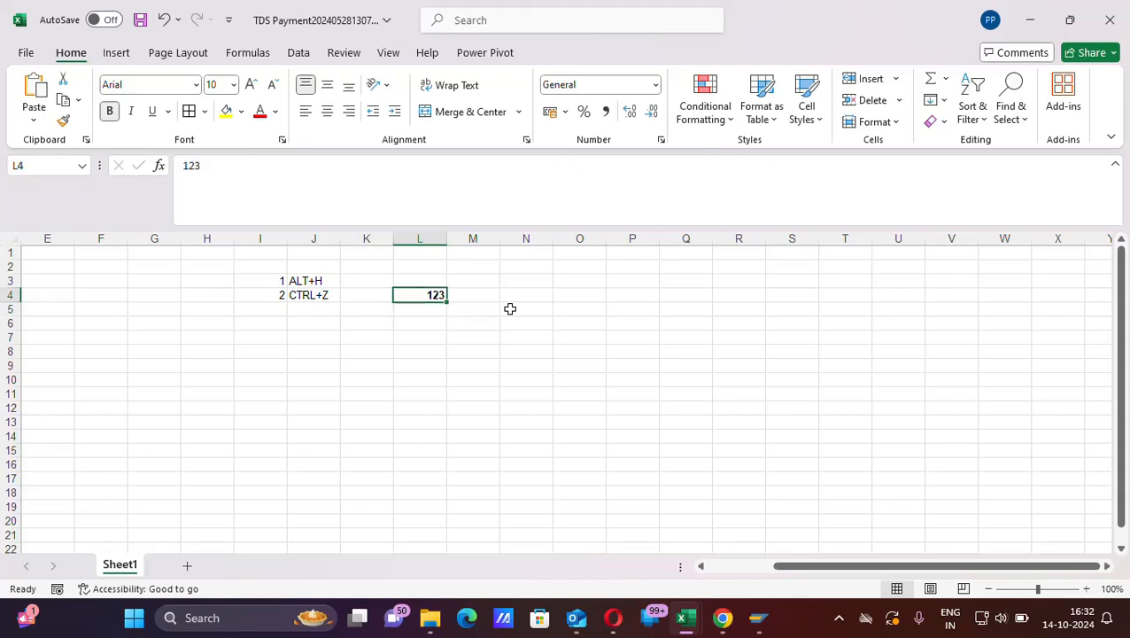
key("ctrl+z")
- Enter 3 in cell I5 and the shortcut text ALT+H+H in cell J5
left_click(259, 308)
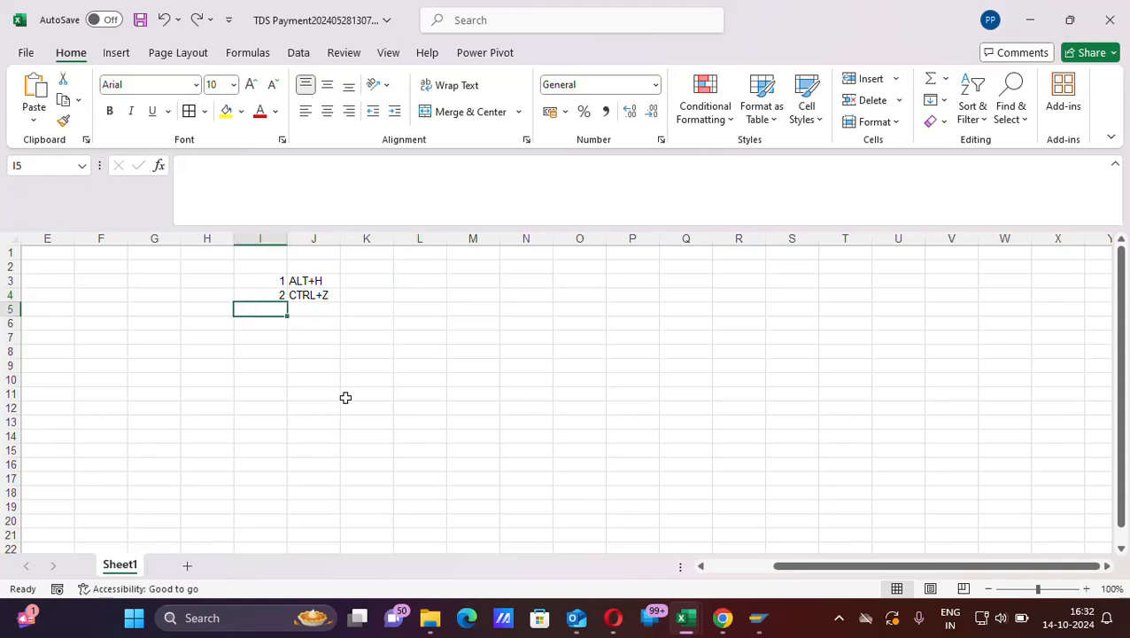
type("3")
key("Tab")
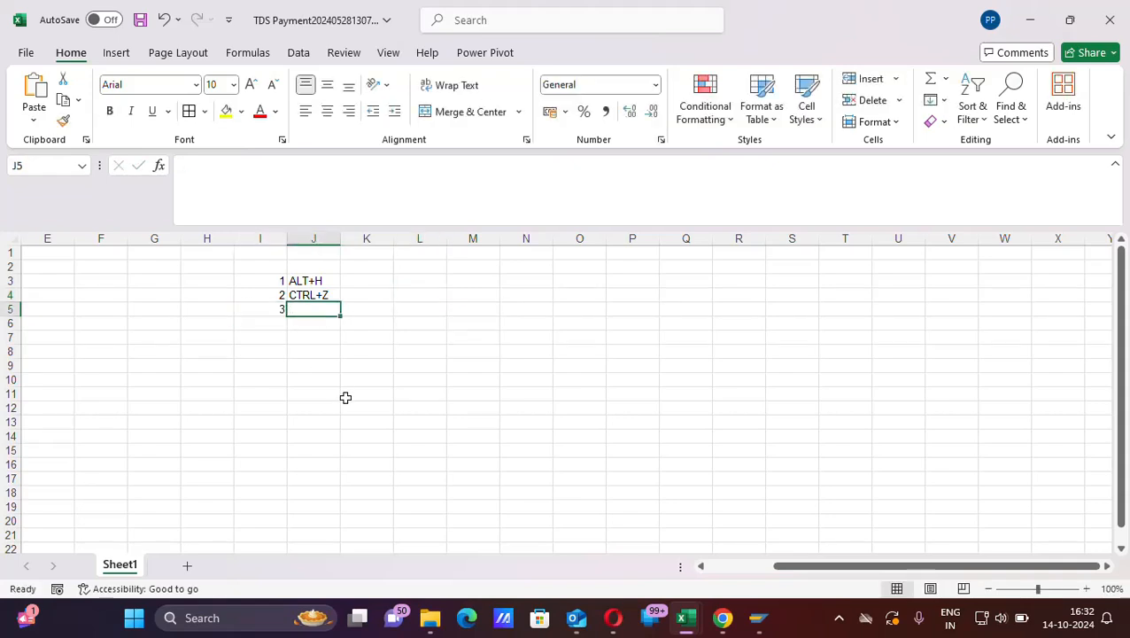
type("ALT+")
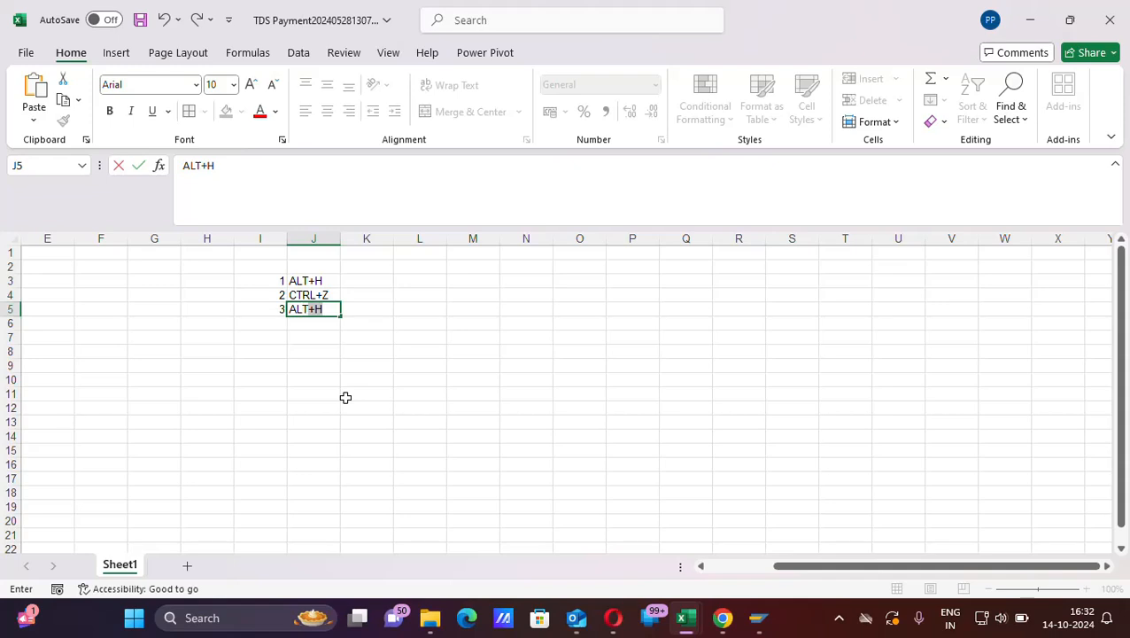
type("H+H")
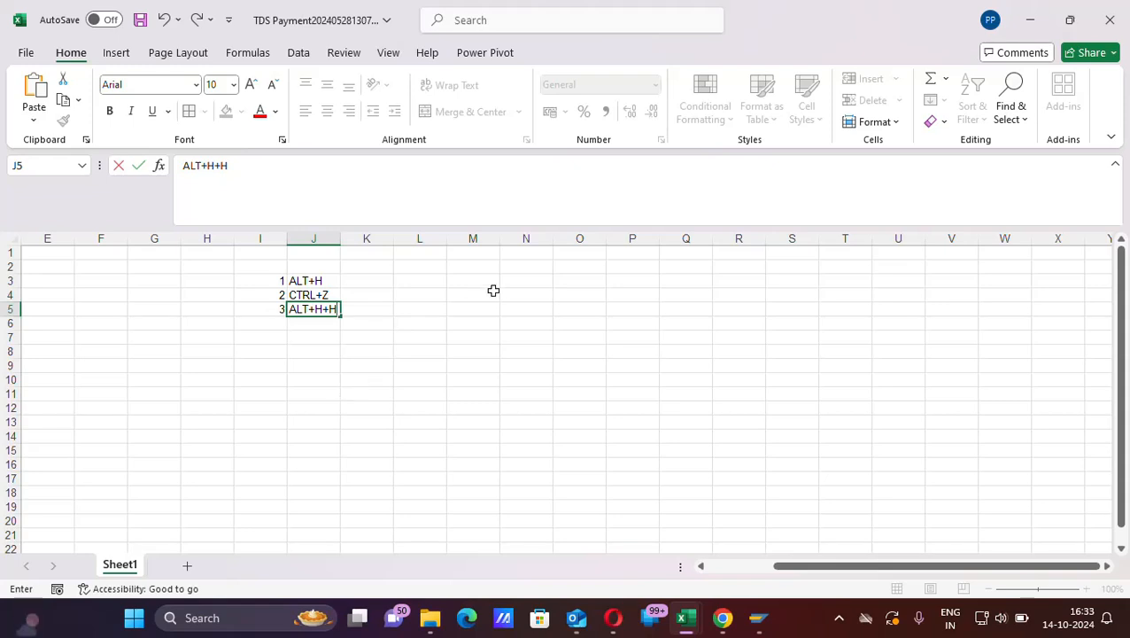
- Enter 123 in cell M5 and give the cell a light blue fill color
left_click(459, 310)
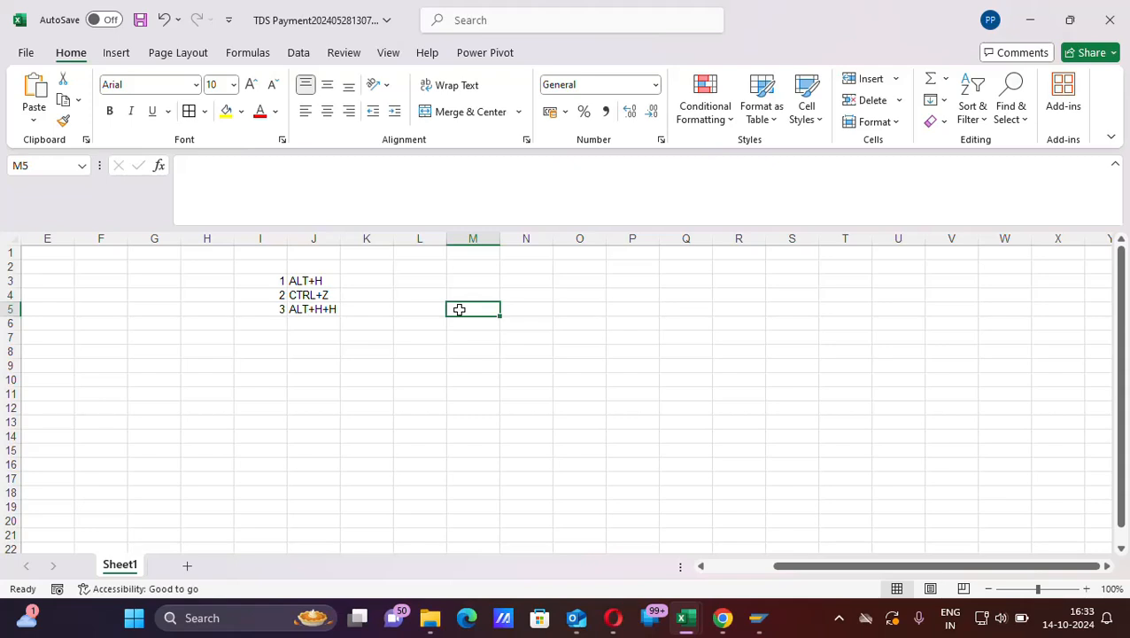
type("123")
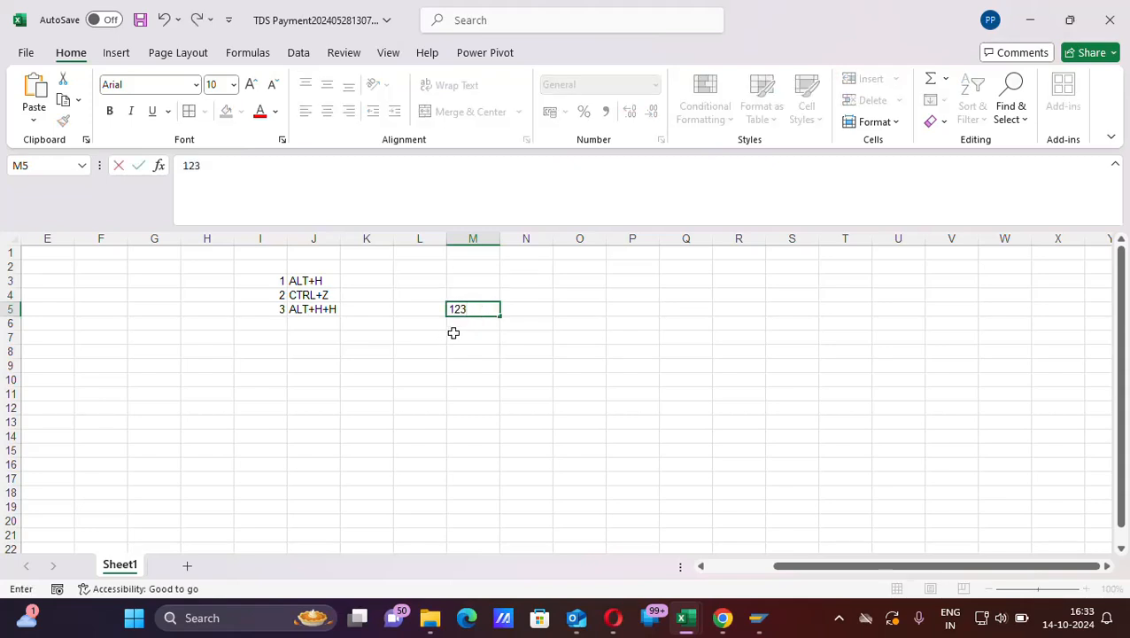
key("Return")
left_click(470, 309)
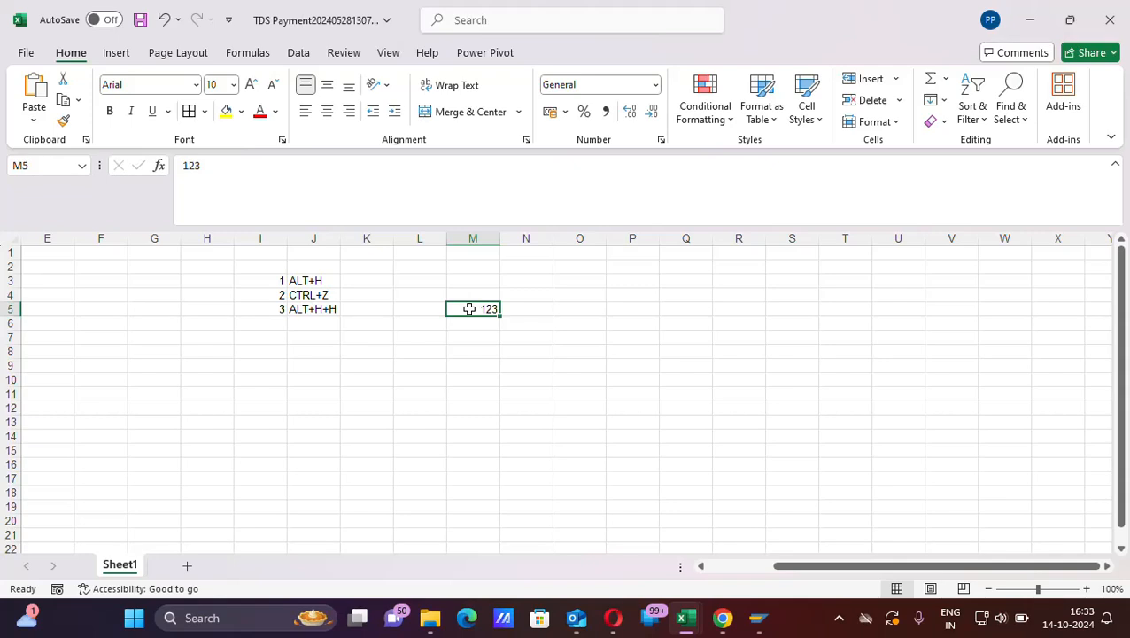
key("alt")
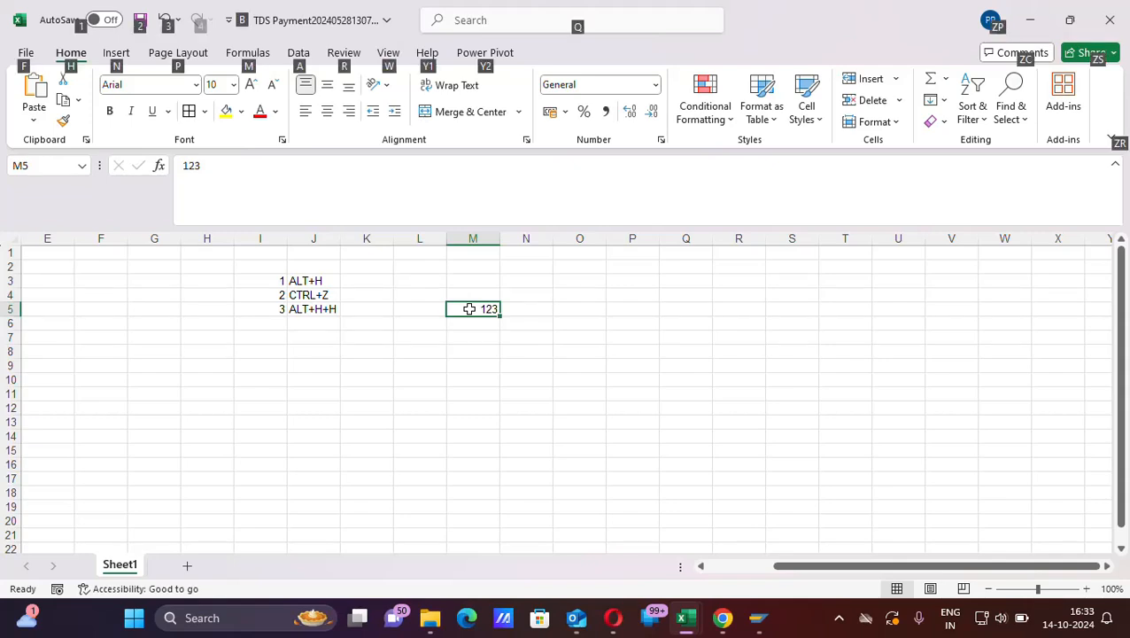
key("h")
key("h")
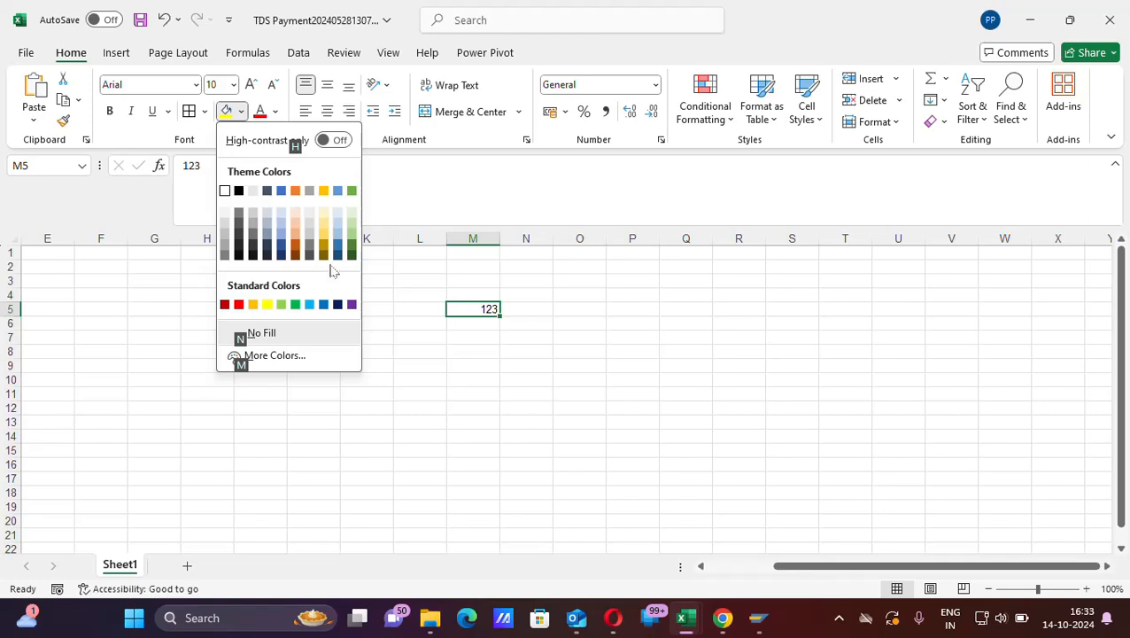
key("Escape")
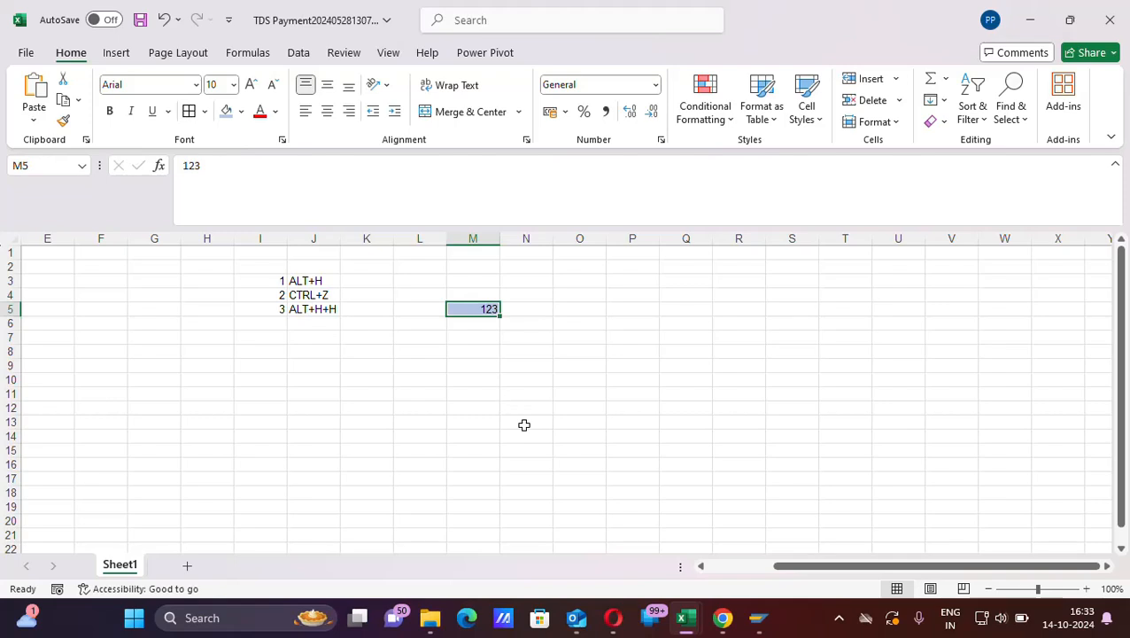
- Undo the fill color on cell M5 and clear its contents
key("ctrl+z")
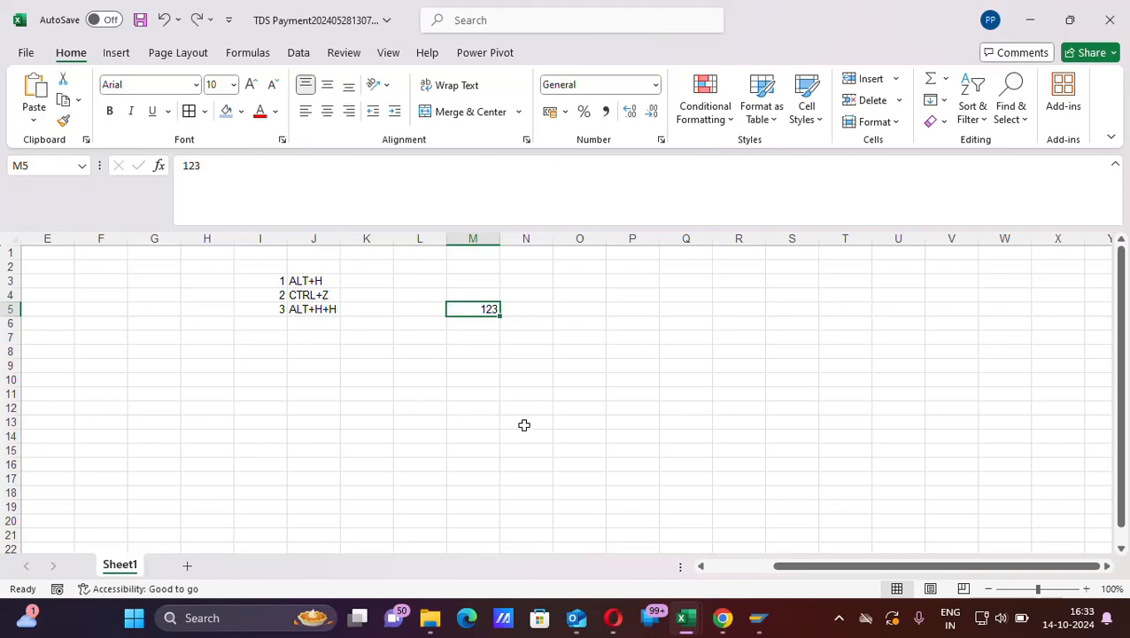
key("Delete")
- Enter 4 in cell I6 and the shortcut text CTRL+X in cell J6
left_click(256, 324)
type("4")
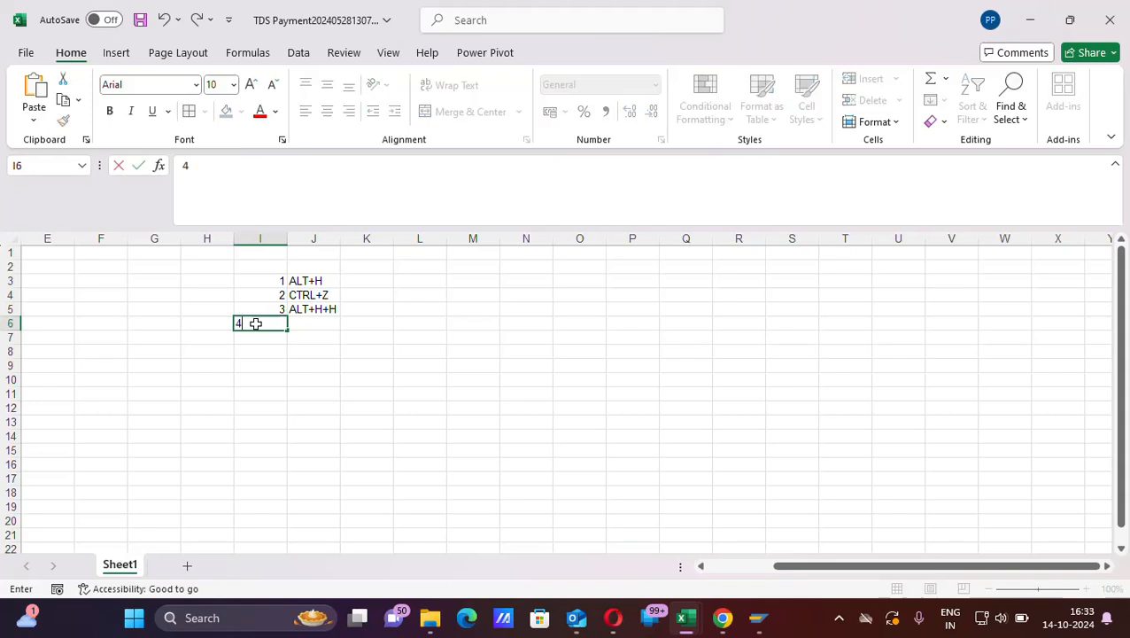
key("Tab")
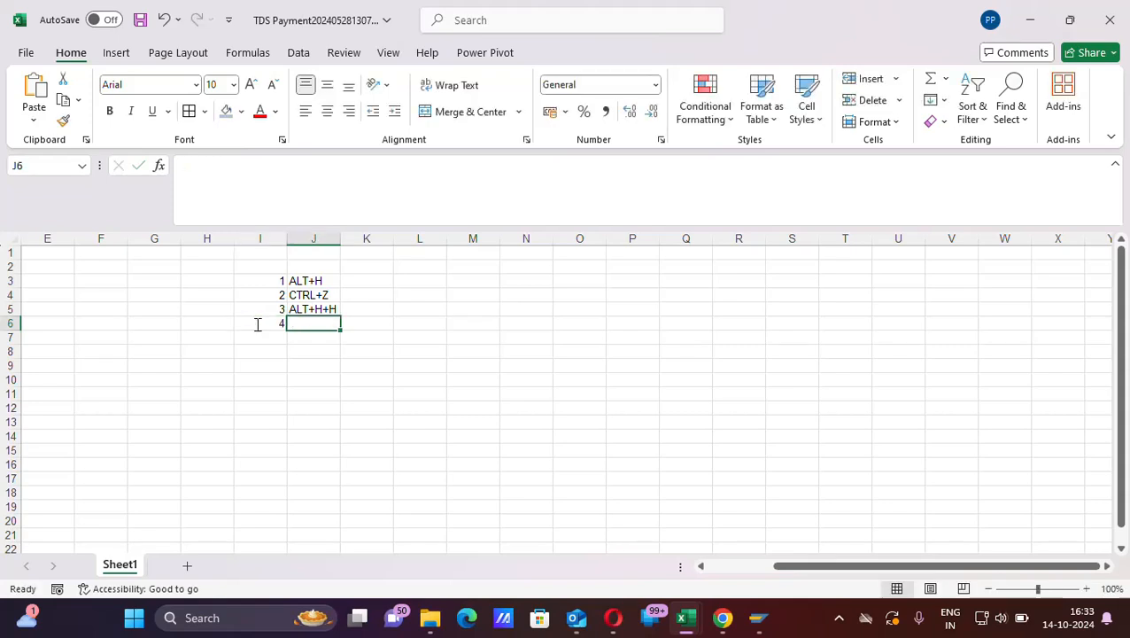
type("S")
key("BackSpace")
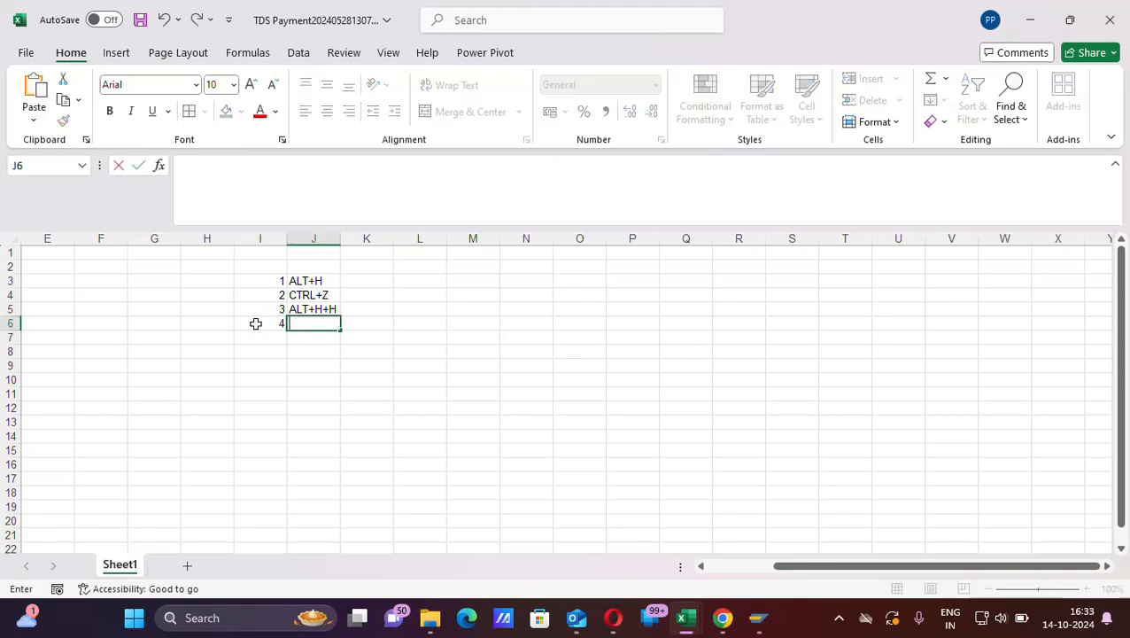
type("CTRL+")
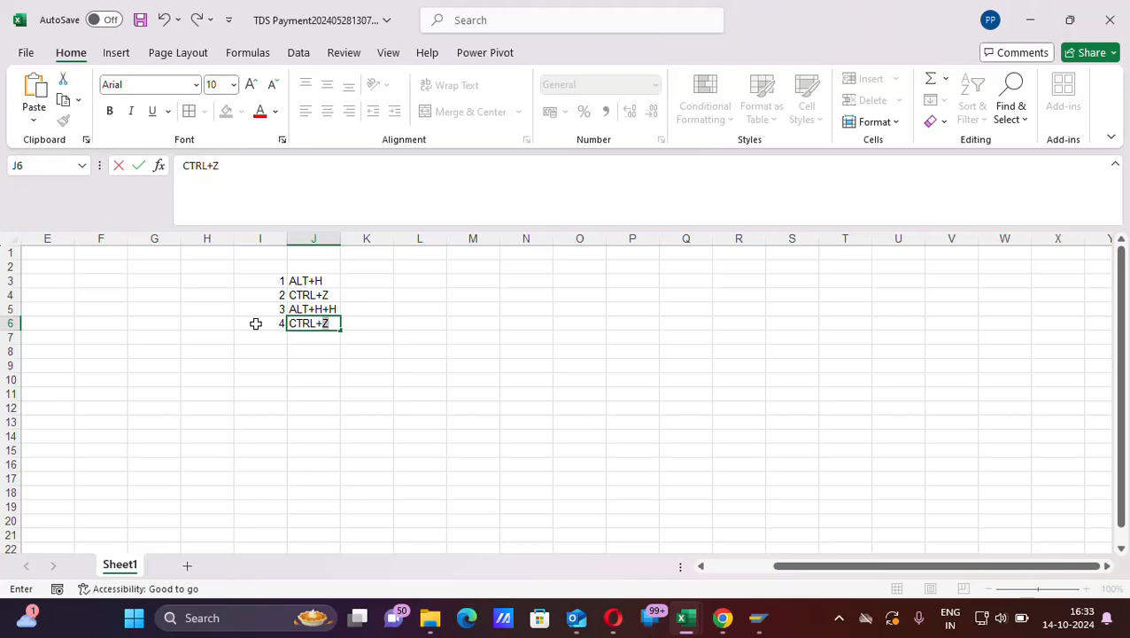
type("X")
left_click(315, 355)
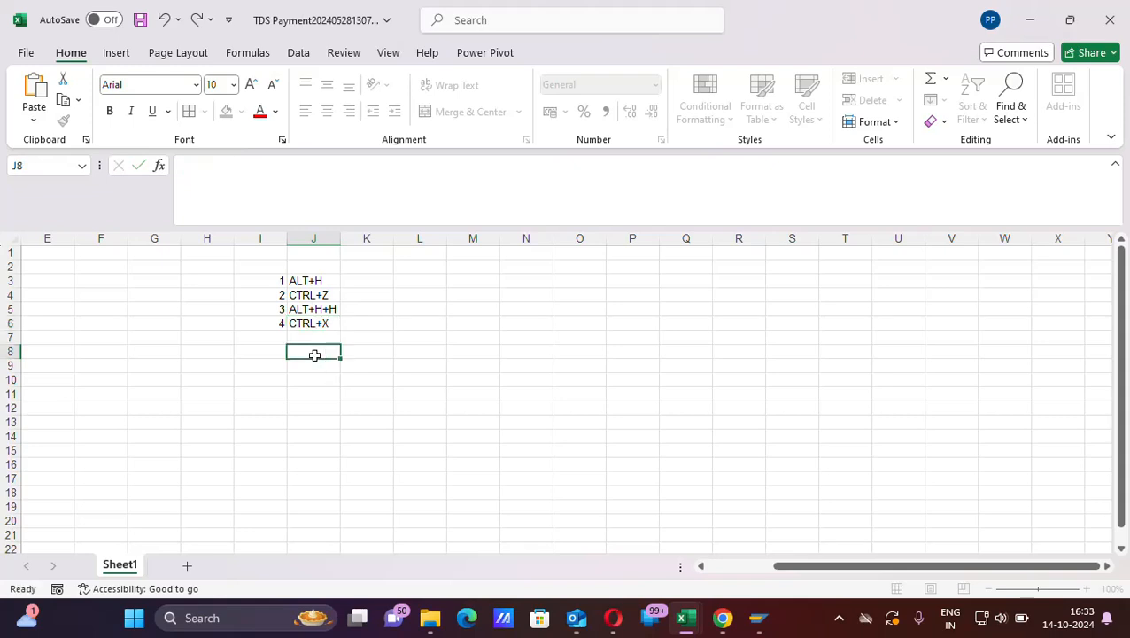
- Enter MONDAY in cell M6 and move it to cell L8 with cut and paste
left_click(463, 323)
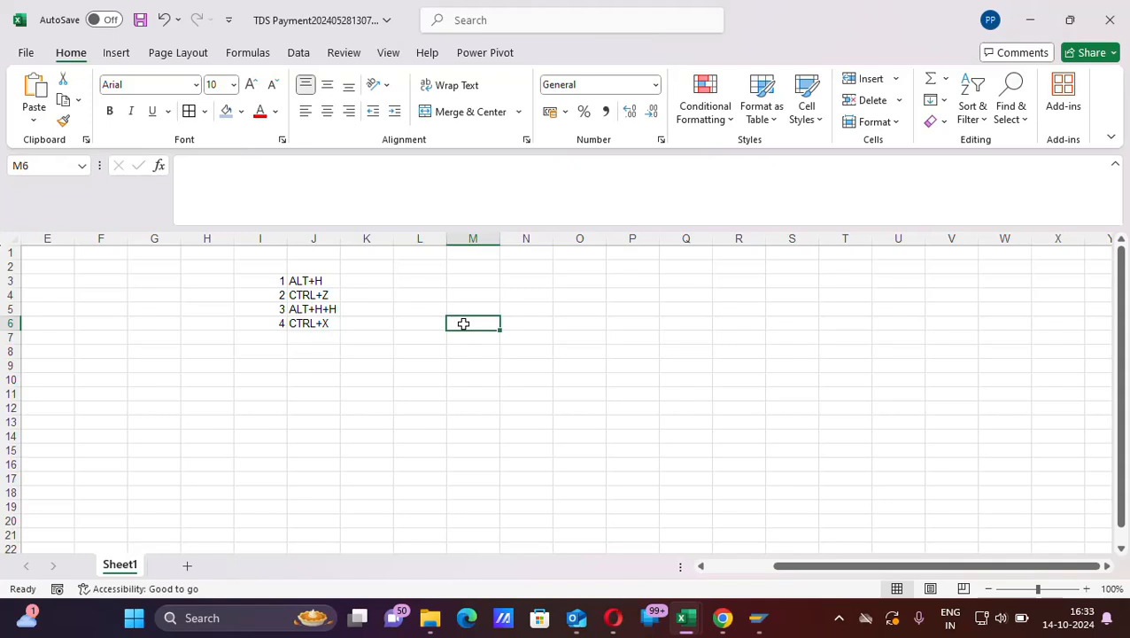
type("MONDAY")
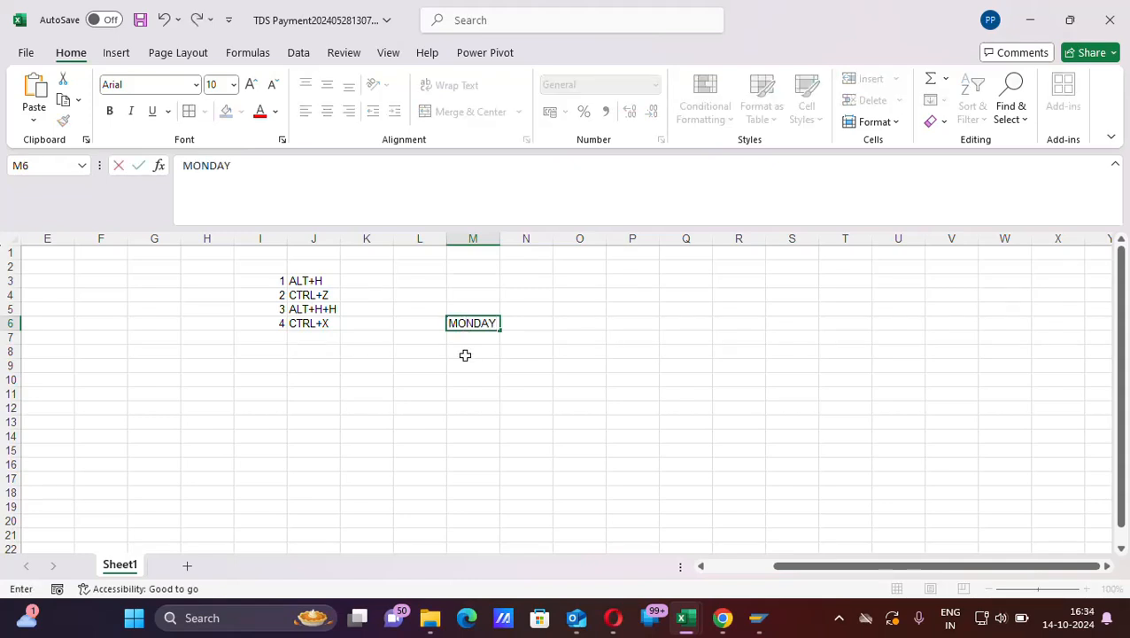
left_click(534, 323)
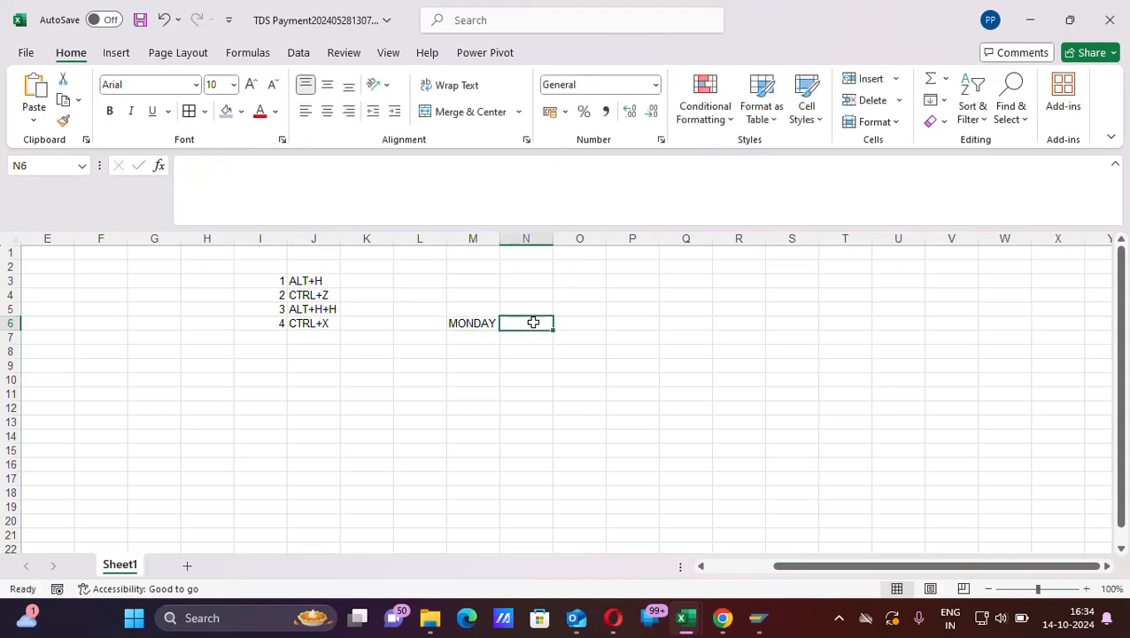
left_click(470, 323)
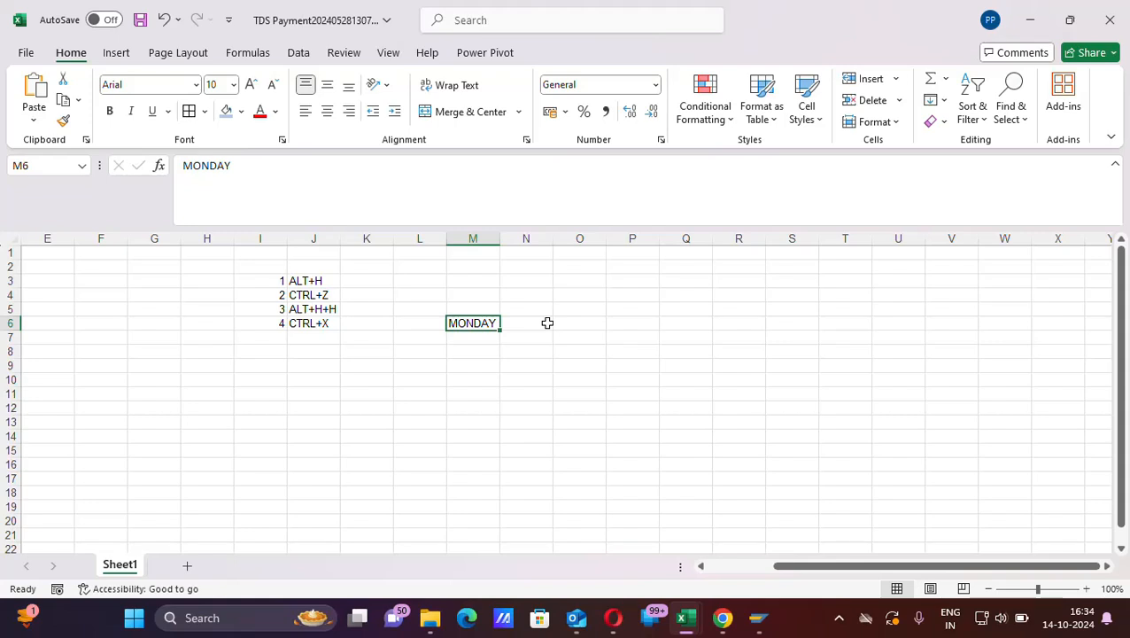
key("ctrl+x")
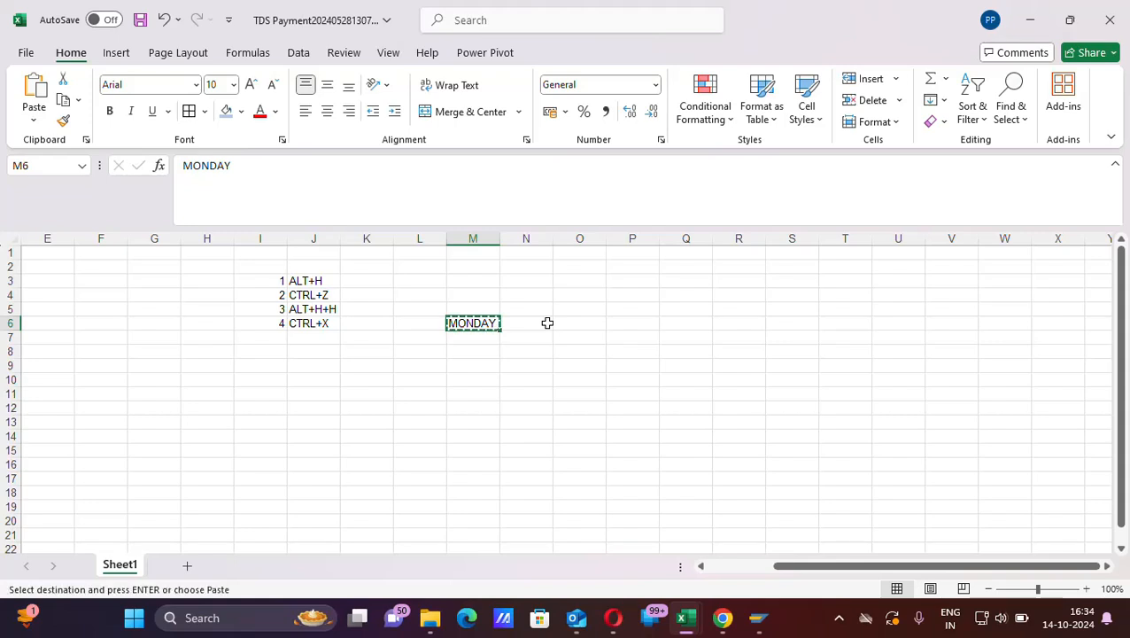
left_click(405, 349)
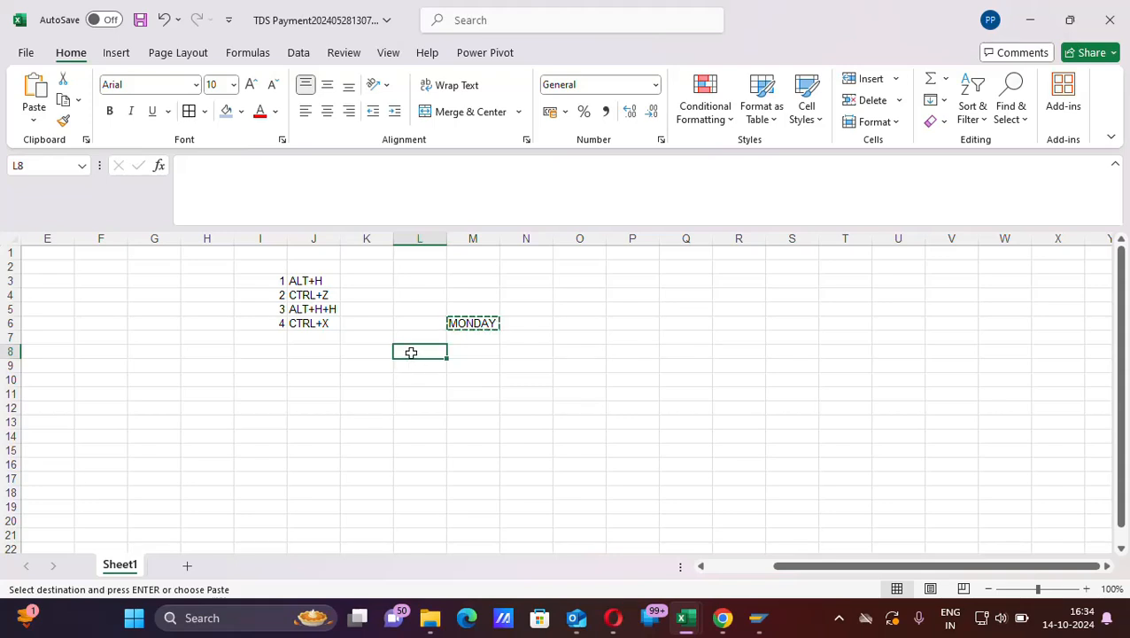
key("ctrl+v")
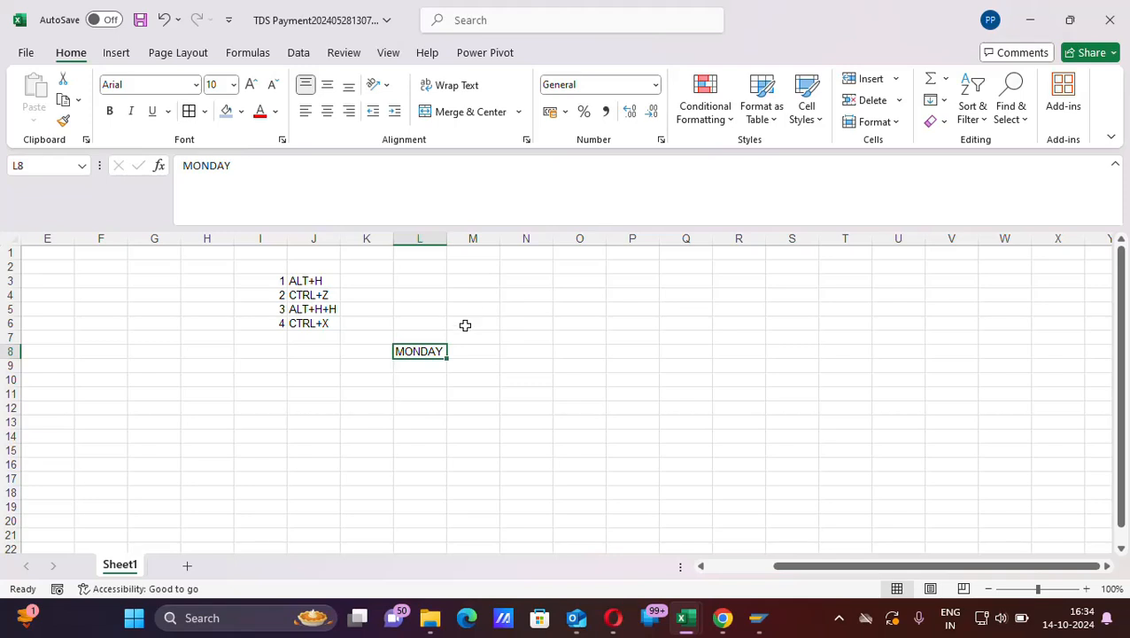
- Compare the source cell M6 with the pasted cell L8 and clear the contents of L8
left_click(465, 325)
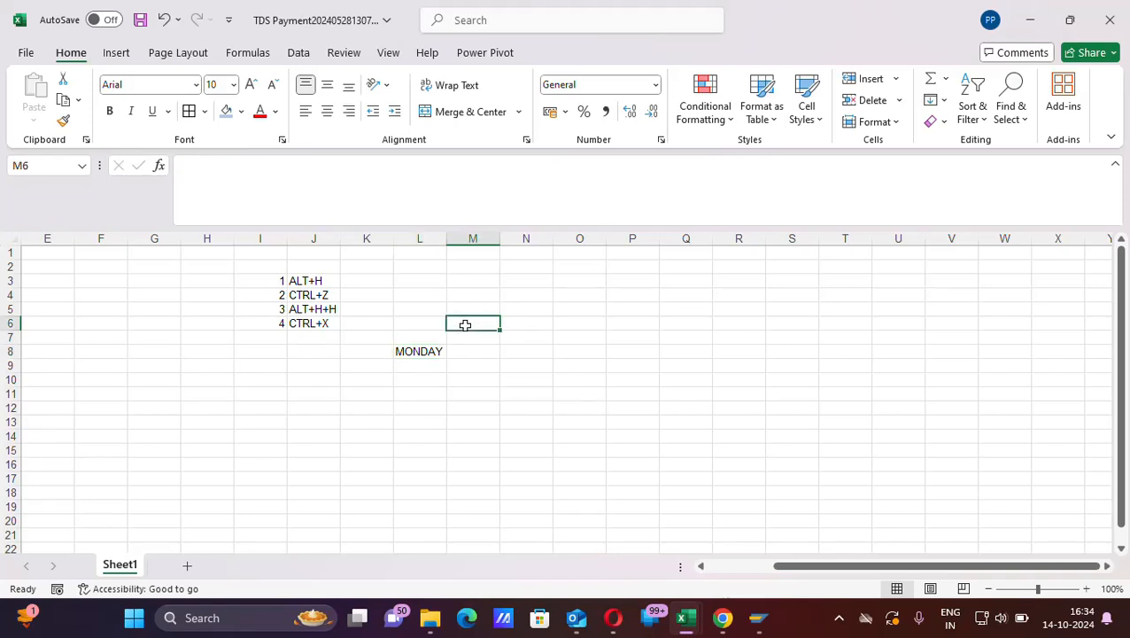
left_click(410, 353)
left_click(470, 322)
left_click(435, 351)
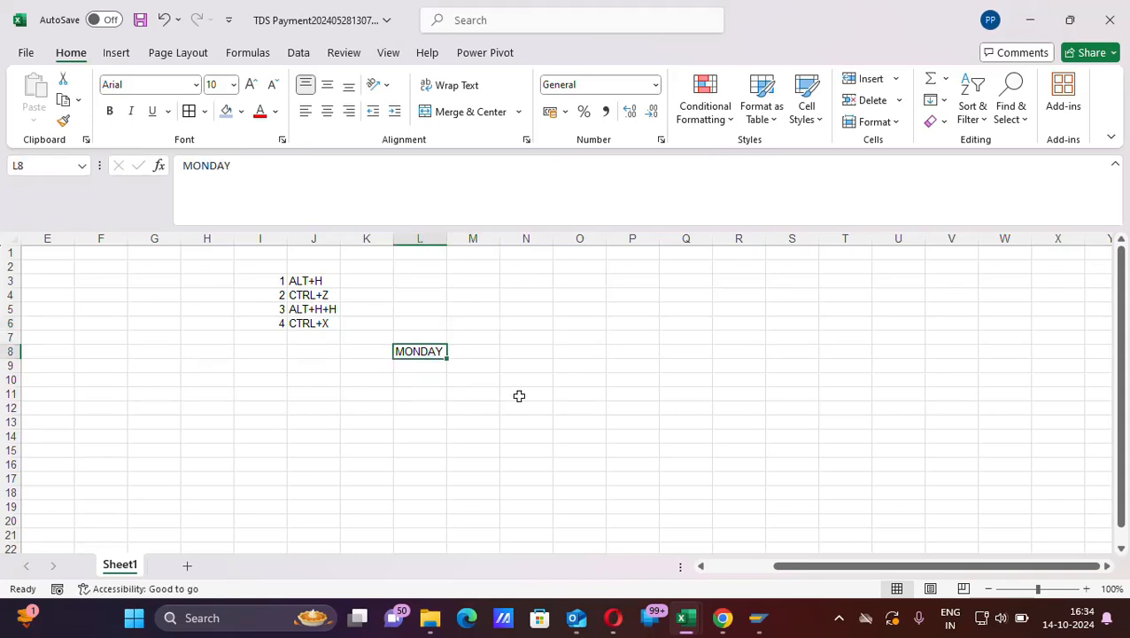
key("Delete")
- Enter 5 in cell I7 and the shortcut text ALT+N in cell J7
left_click(265, 335)
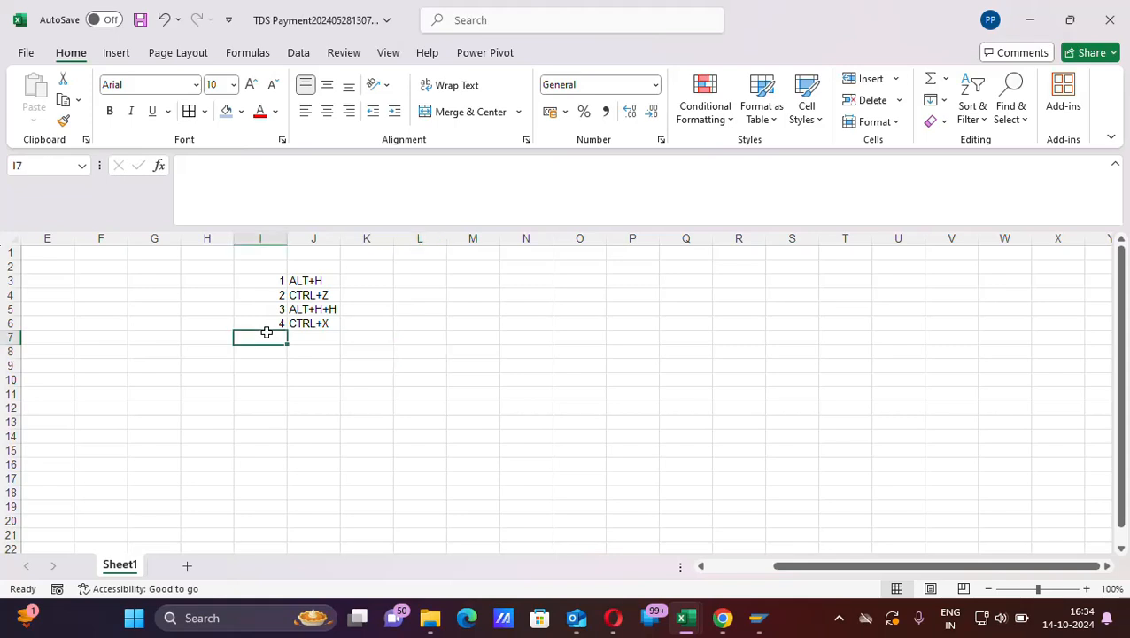
type("5")
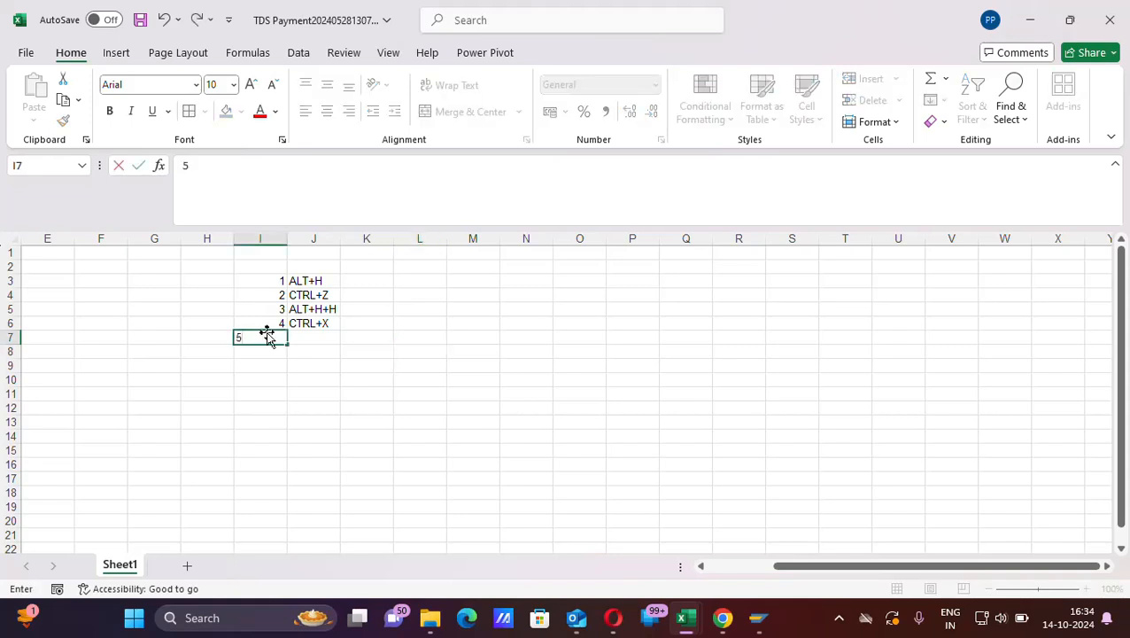
key("Tab")
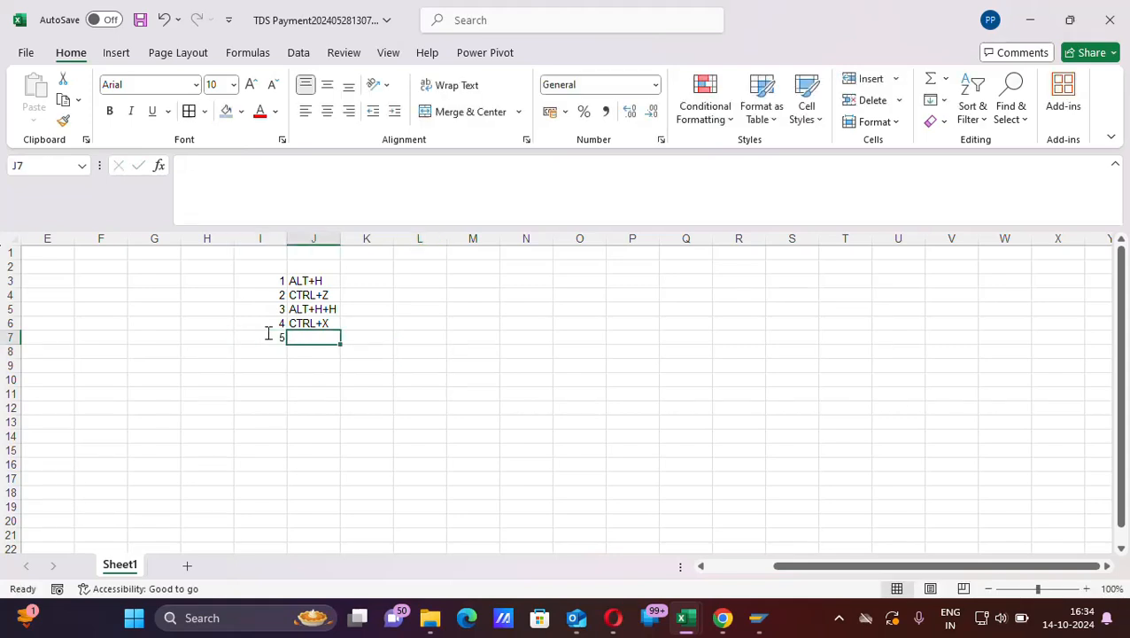
type("ALT")
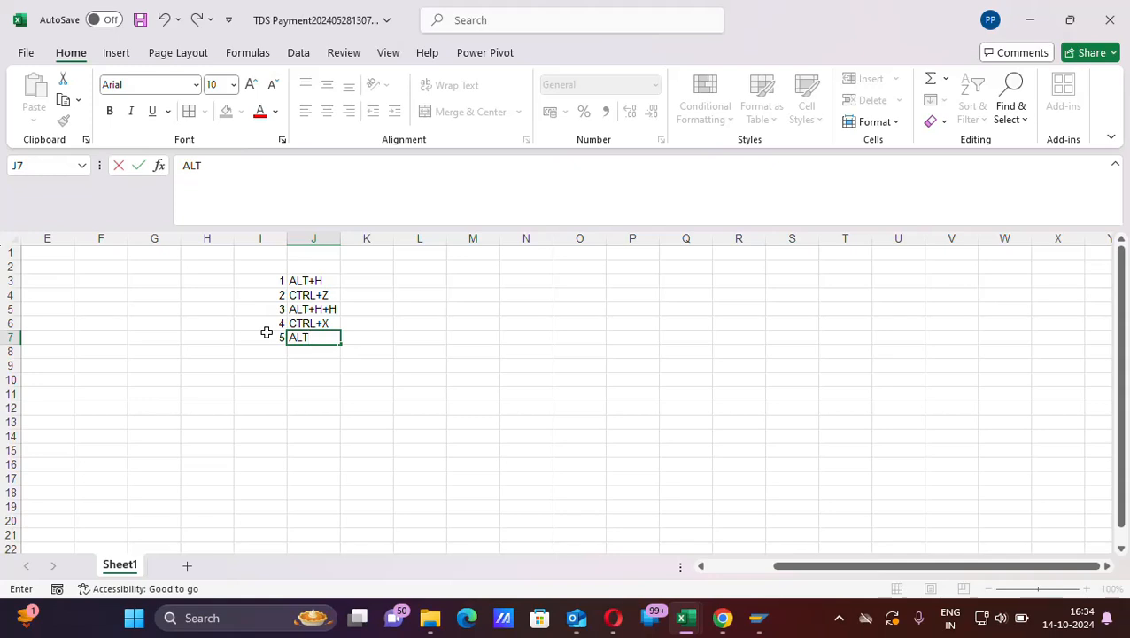
type("+N")
left_click(370, 351)
- Demonstrate the ALT+N shortcut from cell J7 by showing the Insert commands with their key tips, and return to the sheet at K8
left_click(308, 337)
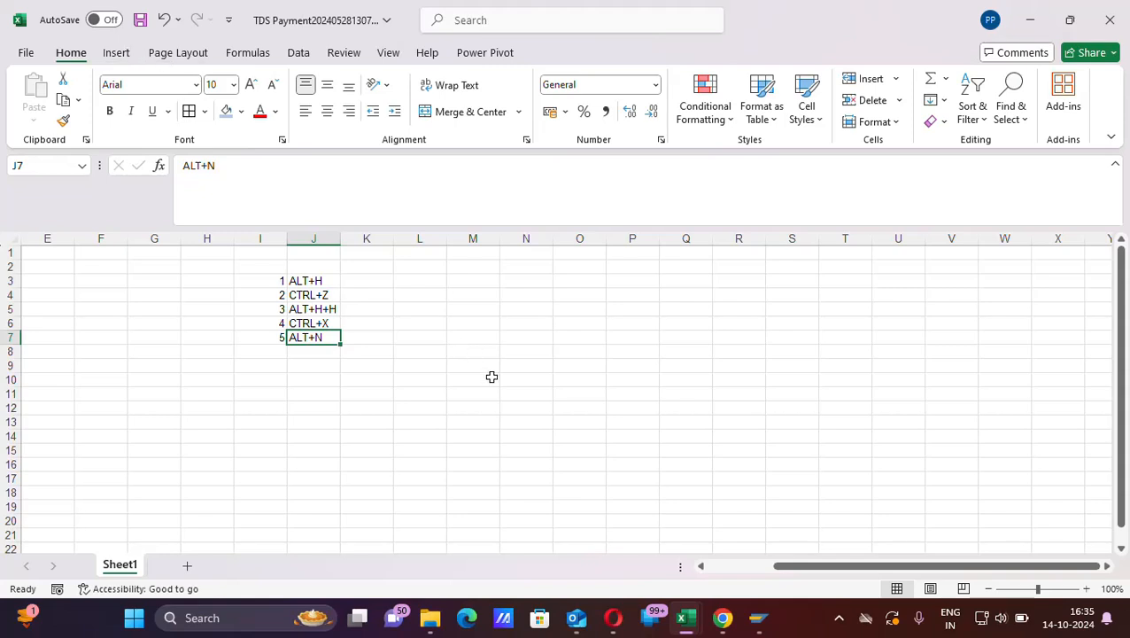
key("alt+n")
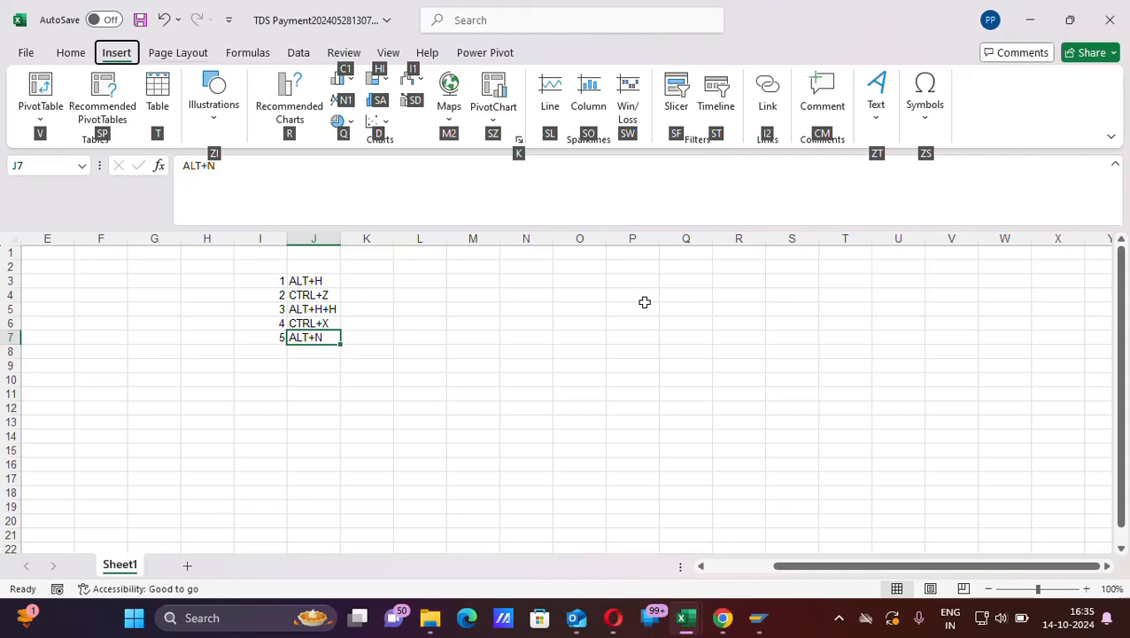
left_click(361, 356)
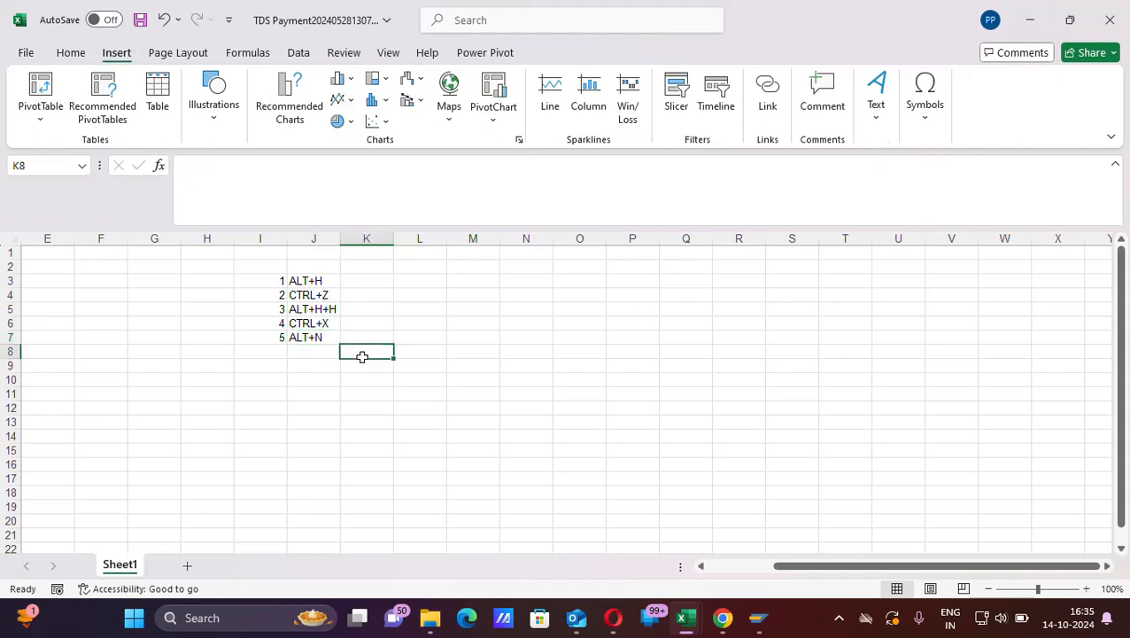